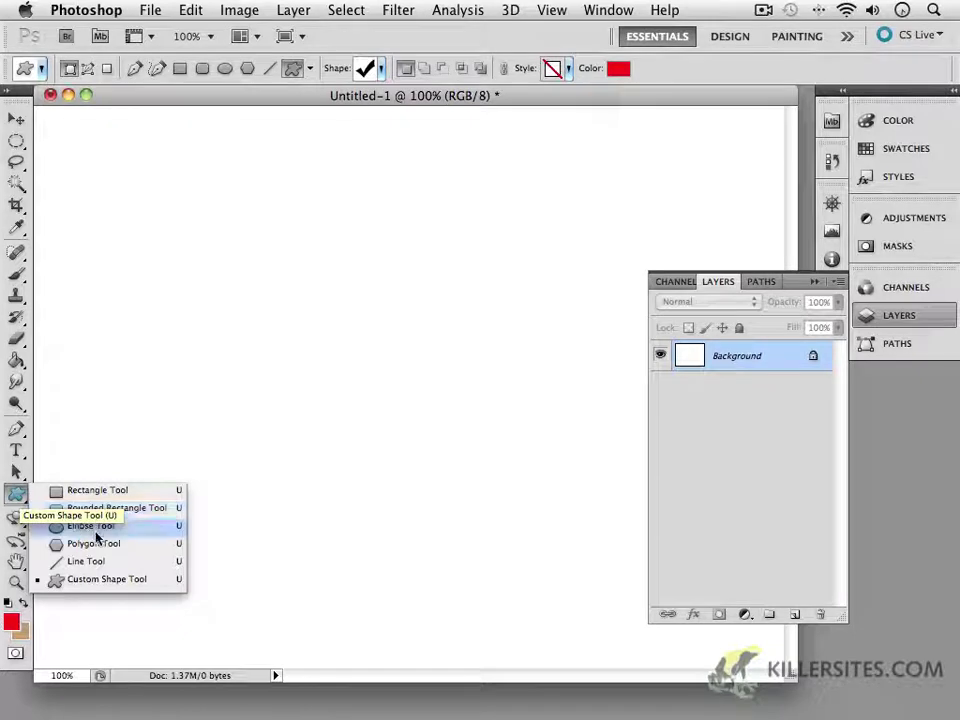
Switch to the Custom Shape Tool from the Shape tool flyout
click(94, 580)
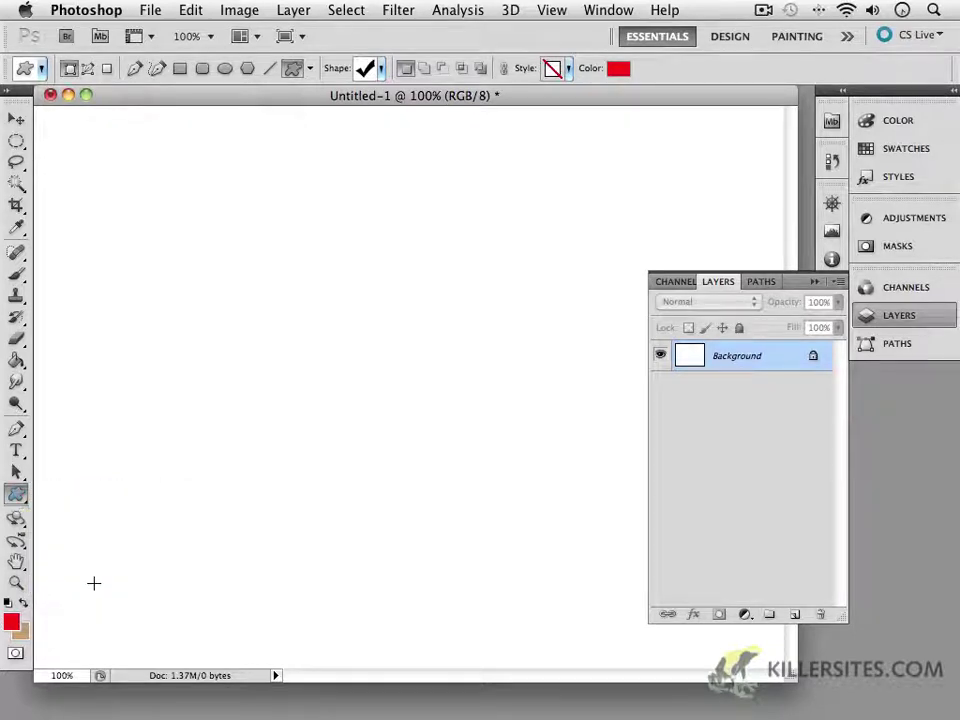
Reset the Shape picker to Photoshop's default custom shape set, replacing the current shapes
click(381, 69)
click(470, 100)
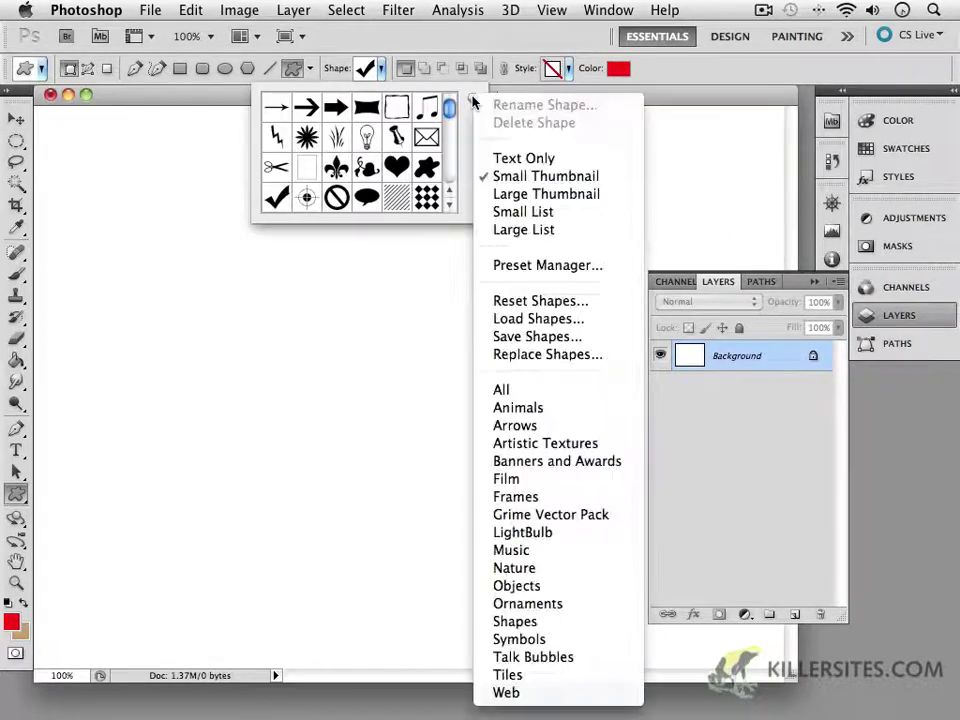
click(563, 303)
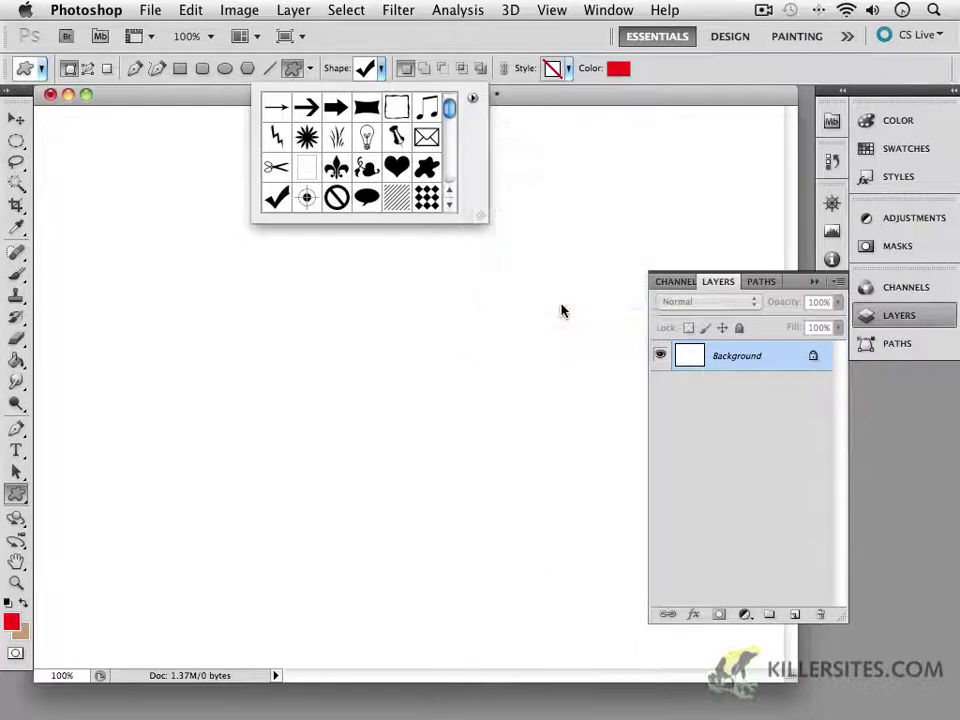
click(614, 278)
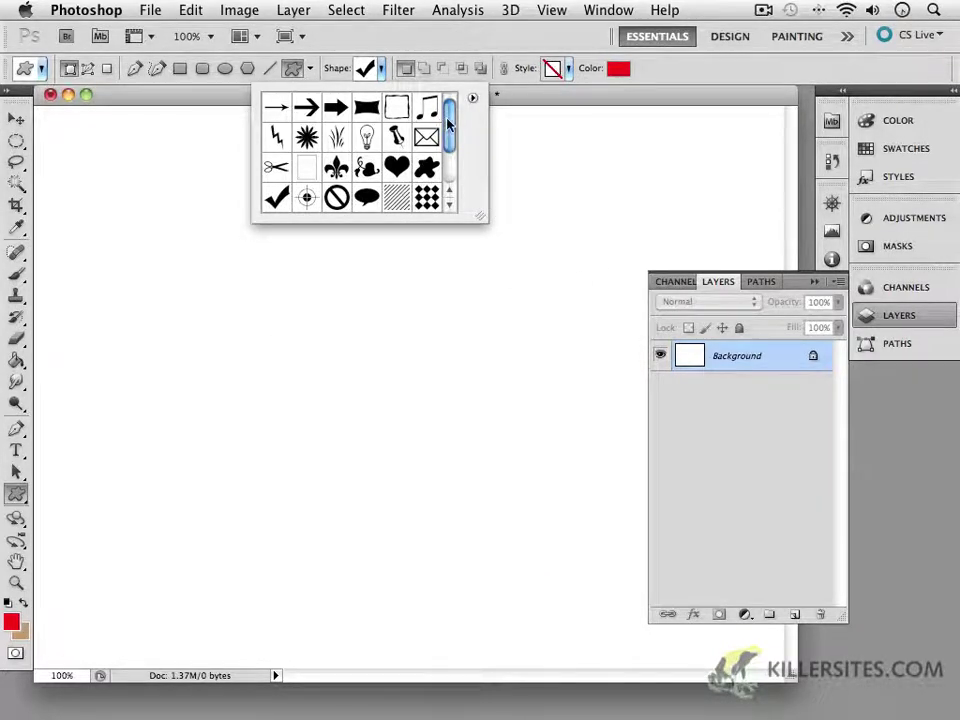
mouse_move(449, 122)
mouse_down()
mouse_move(450, 156)
mouse_move(452, 116)
mouse_up()
mouse_move(451, 138)
mouse_down()
mouse_move(450, 170)
mouse_move(450, 135)
mouse_up()
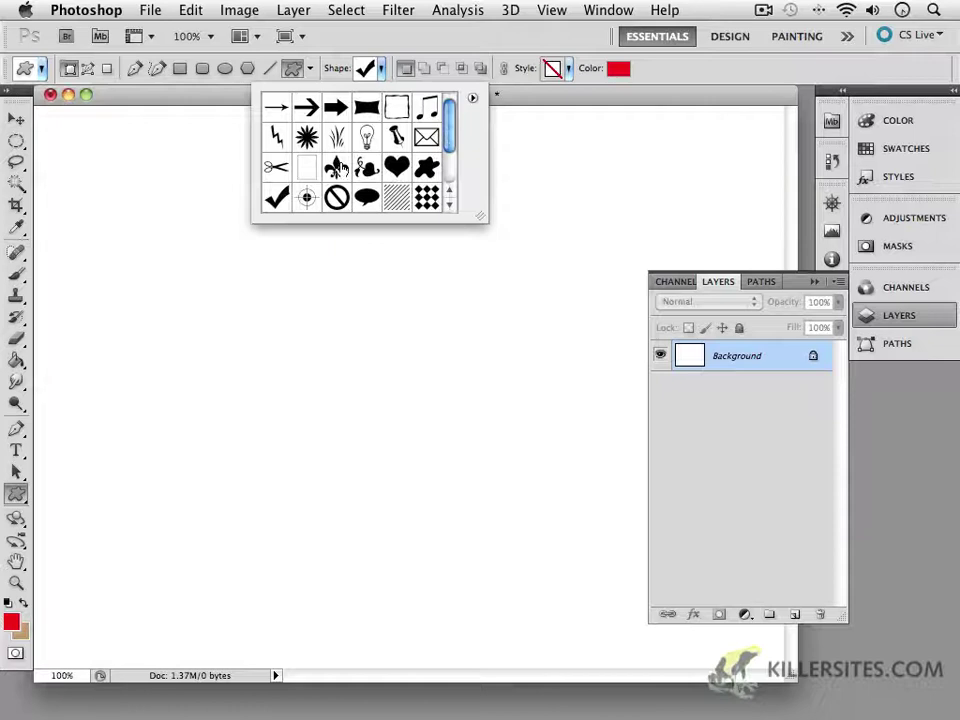
Pick the speech-bubble shape and draw a red bubble at the canvas's upper left as Shape 1
click(368, 199)
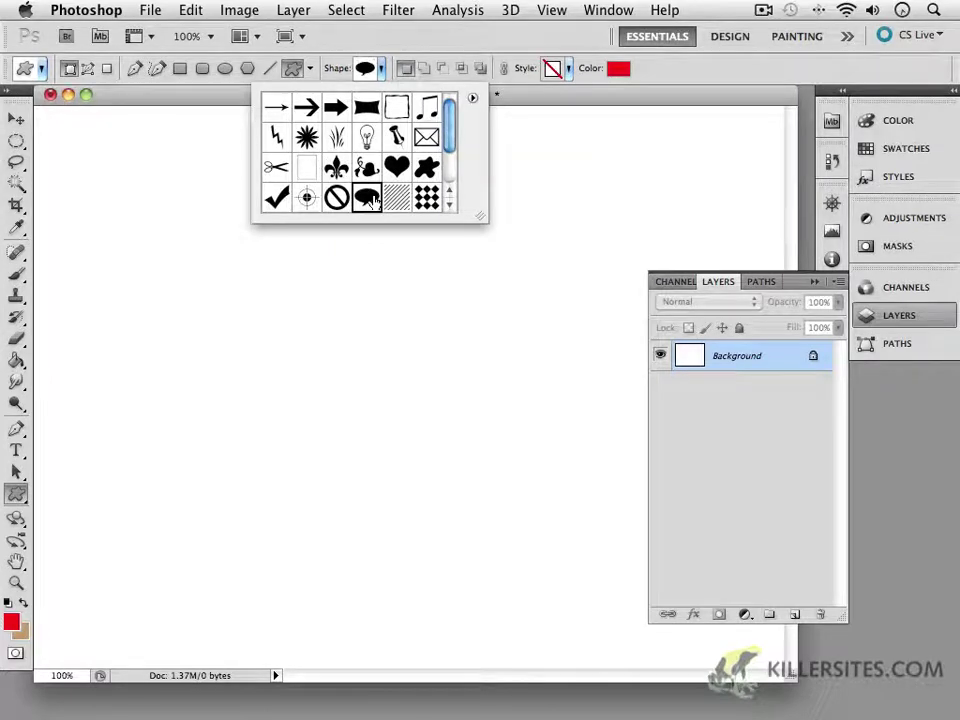
click(147, 191)
drag(142, 184, 342, 332)
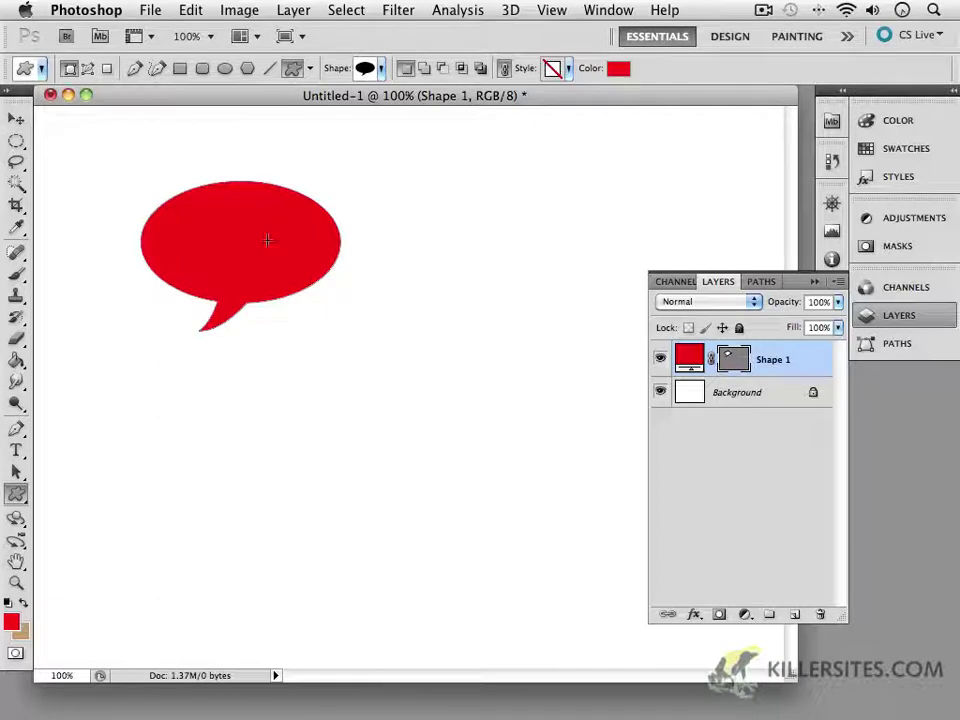
click(694, 614)
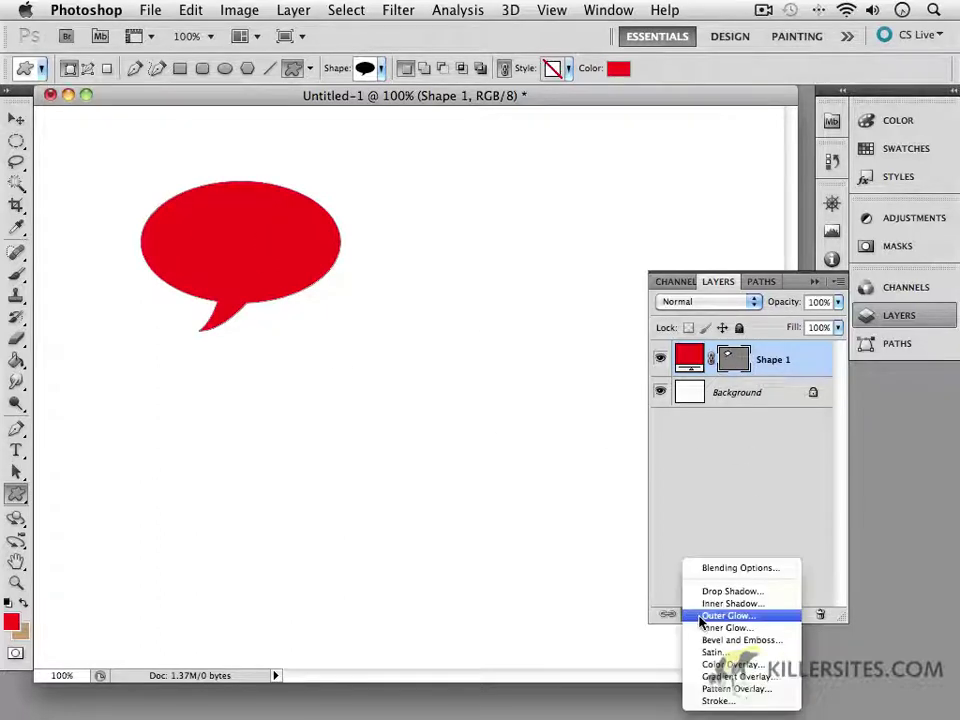
click(714, 502)
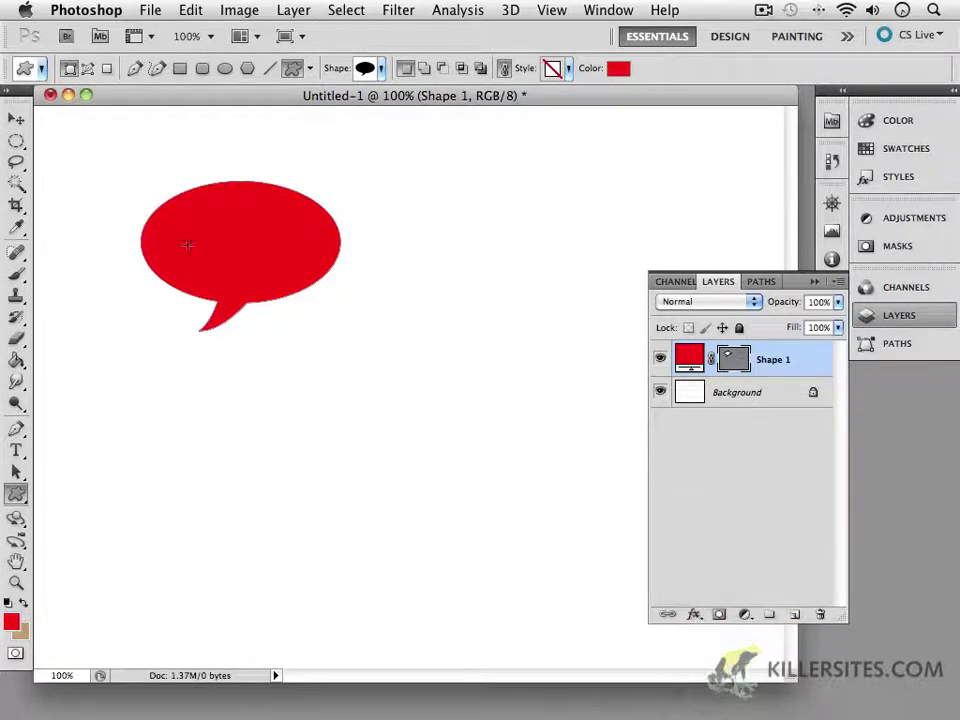
Select the speech bubble's path with the Direct Selection Tool and pull its tail tip down-left
key(v)
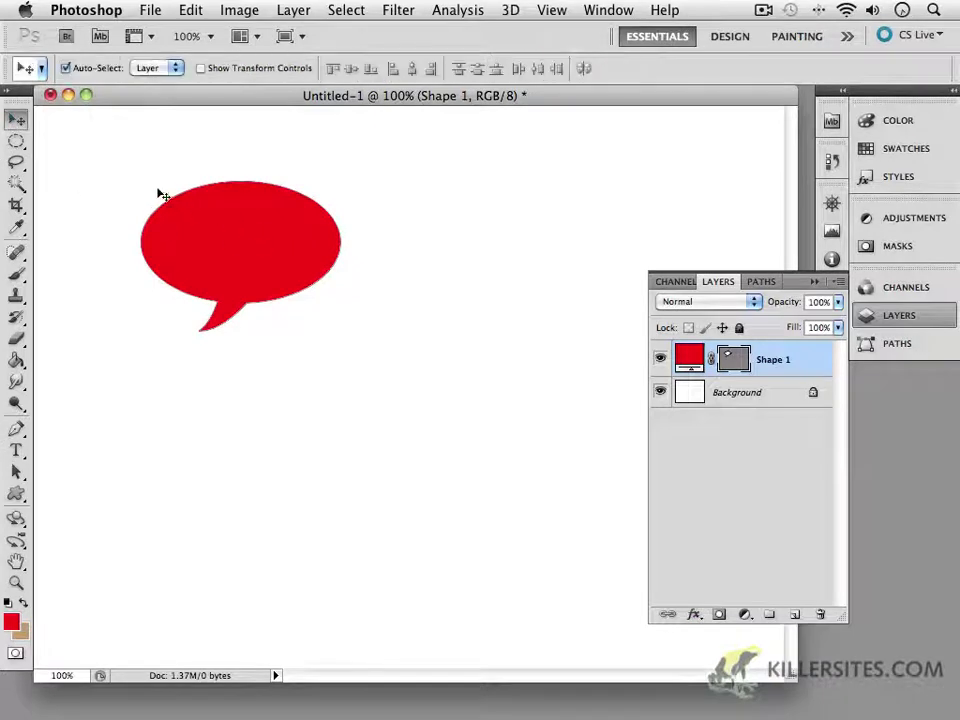
click(160, 193)
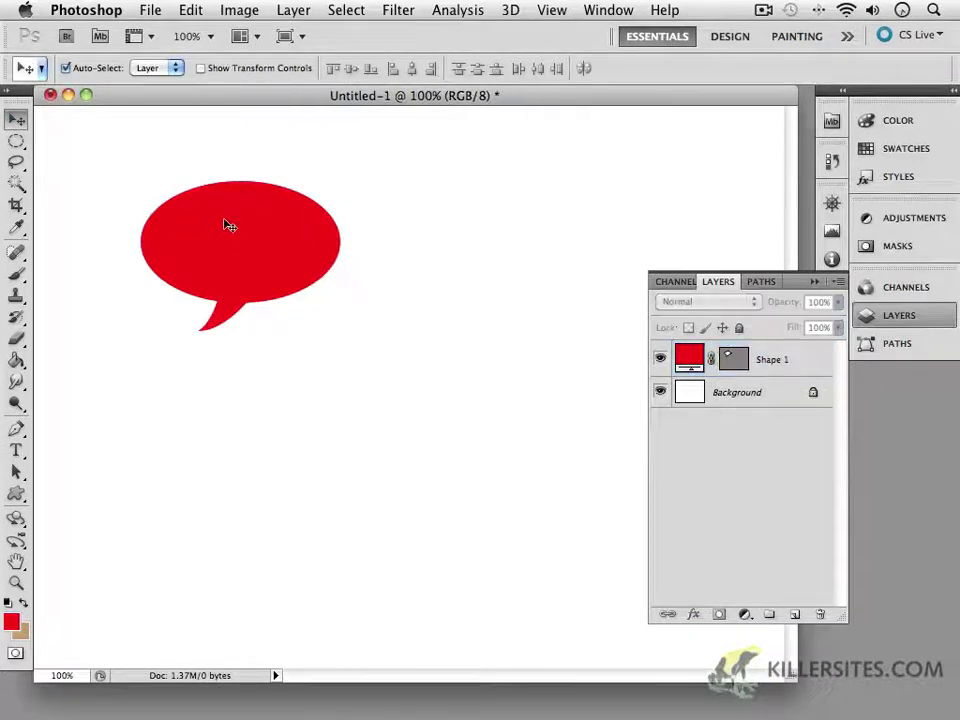
click(16, 472)
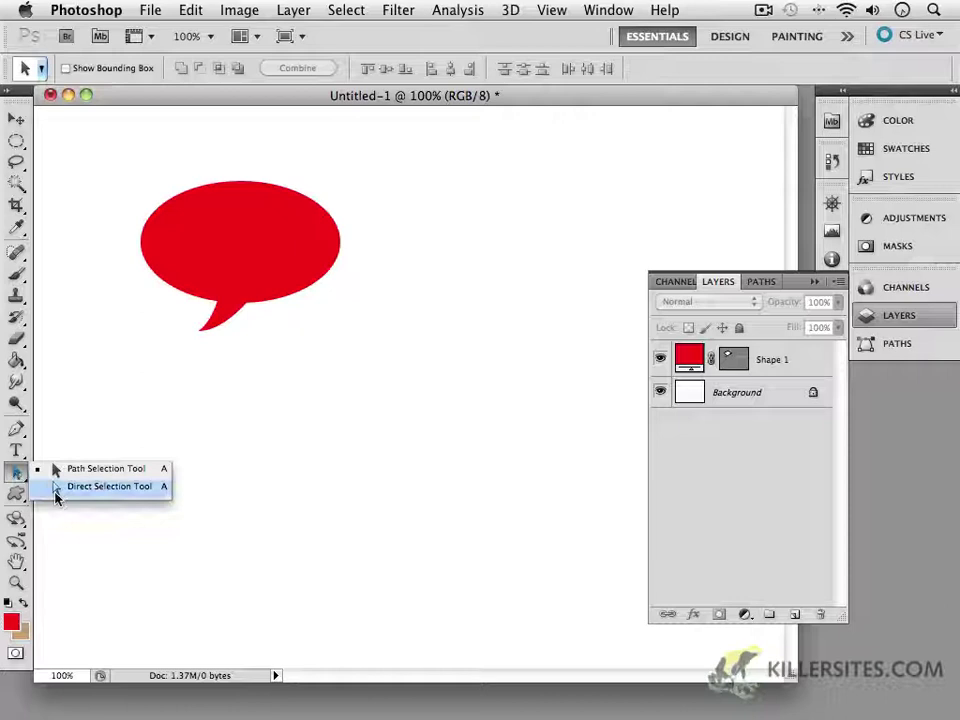
click(60, 487)
click(200, 337)
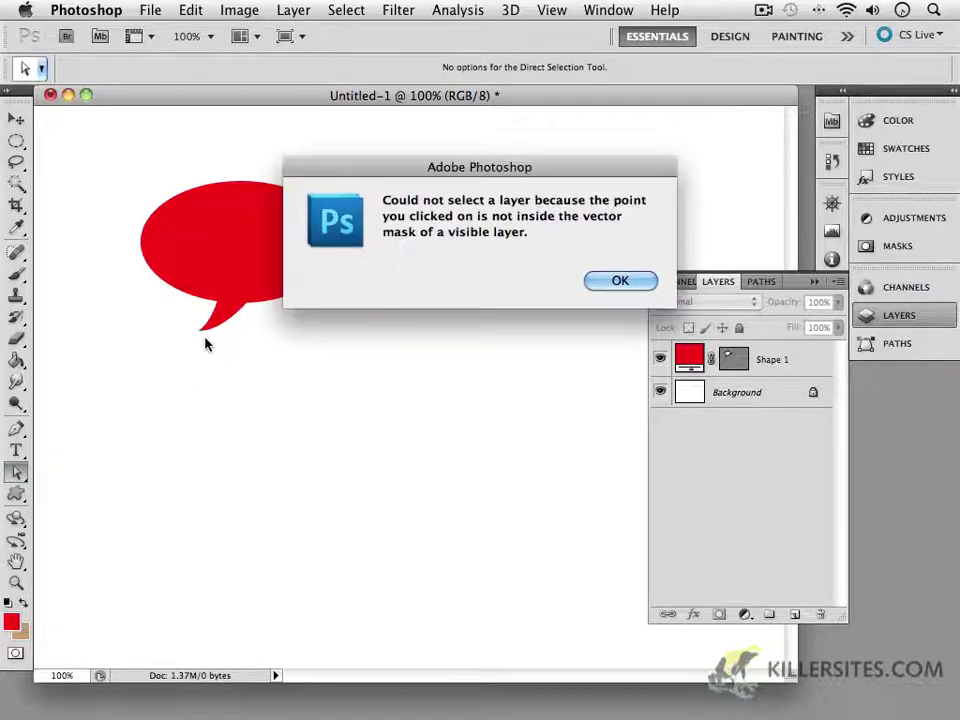
click(619, 280)
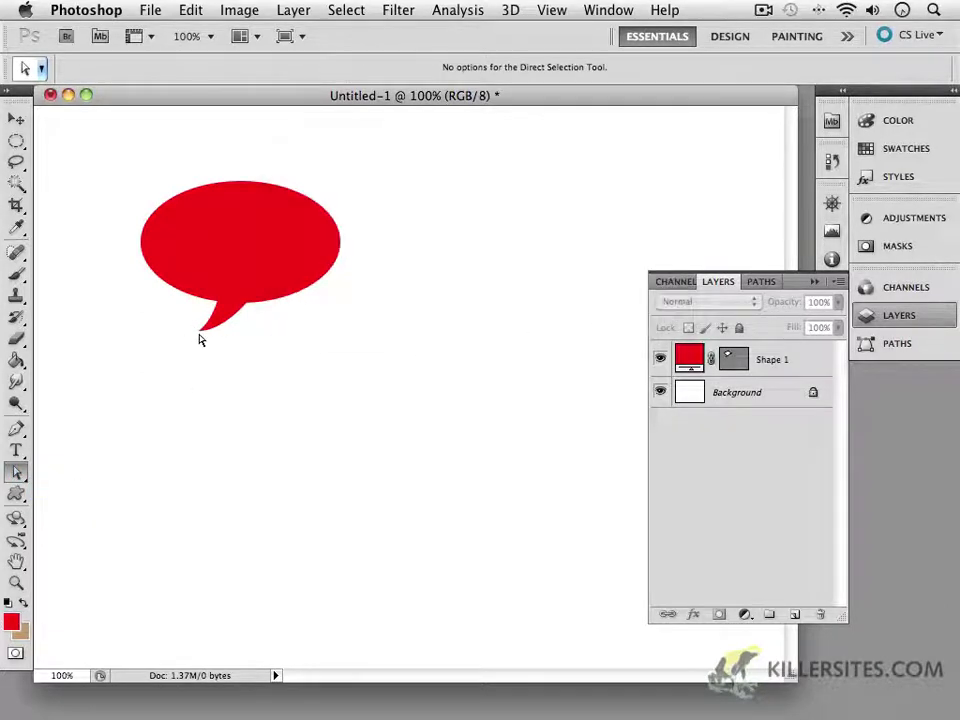
click(203, 336)
mouse_move(201, 334)
mouse_down()
mouse_move(180, 352)
mouse_move(139, 355)
mouse_move(198, 358)
mouse_up()
click(214, 363)
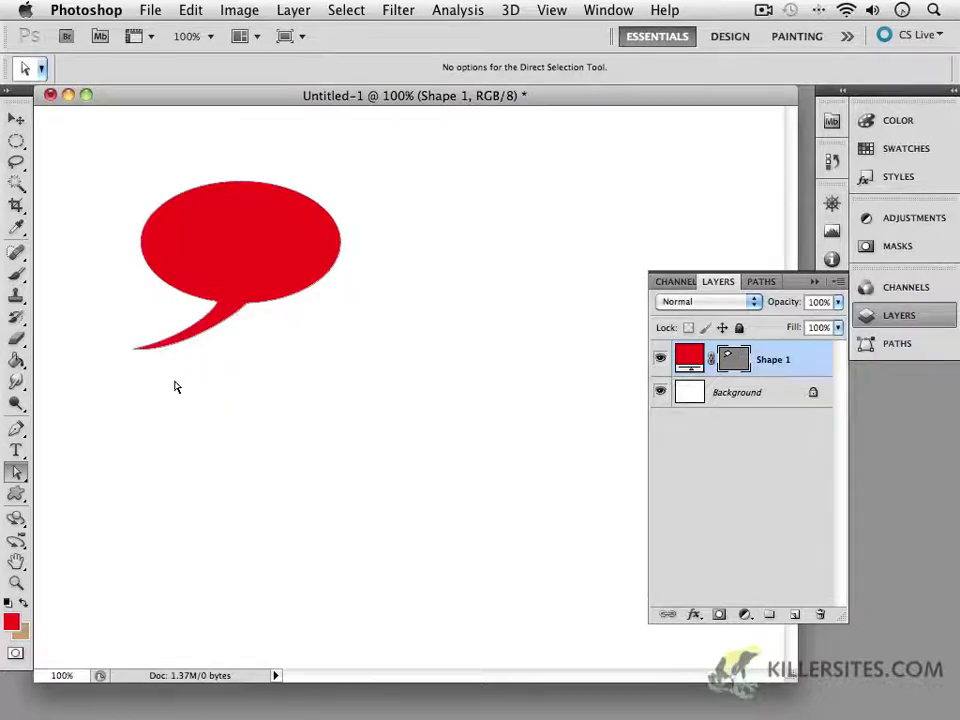
Rework the tail anchor of Shape 1 into a short curved point toward the lower left
click(16, 118)
click(107, 139)
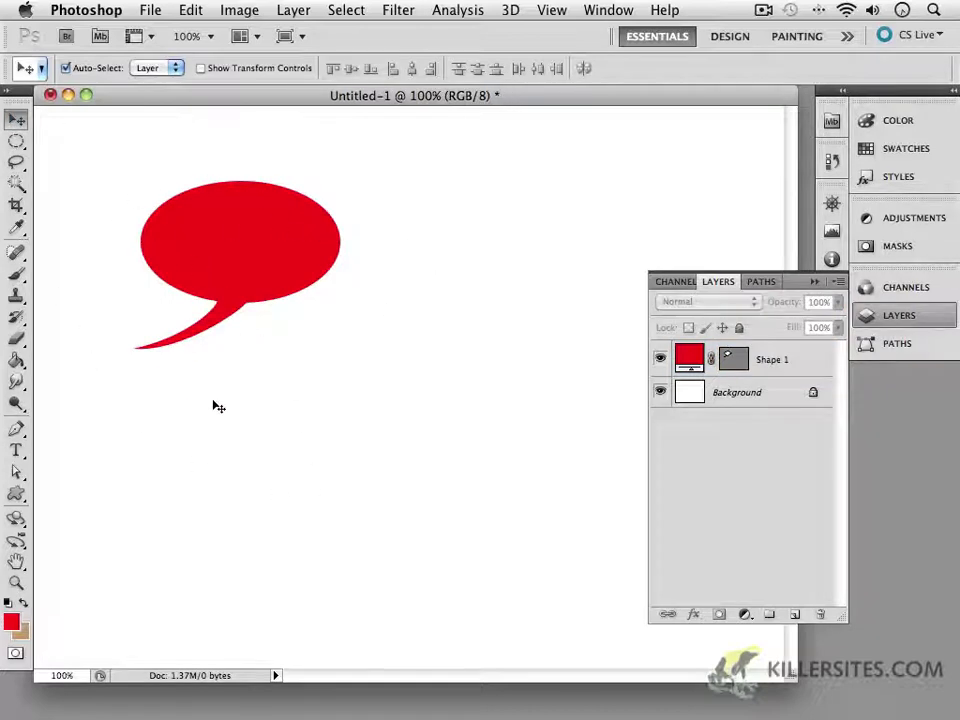
click(136, 348)
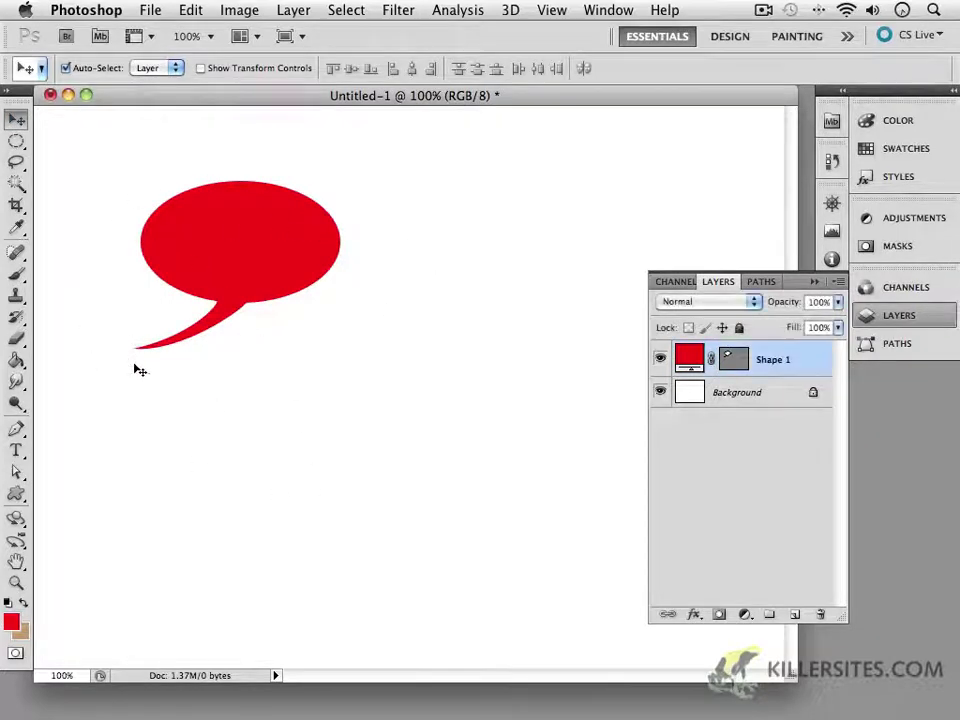
click(16, 472)
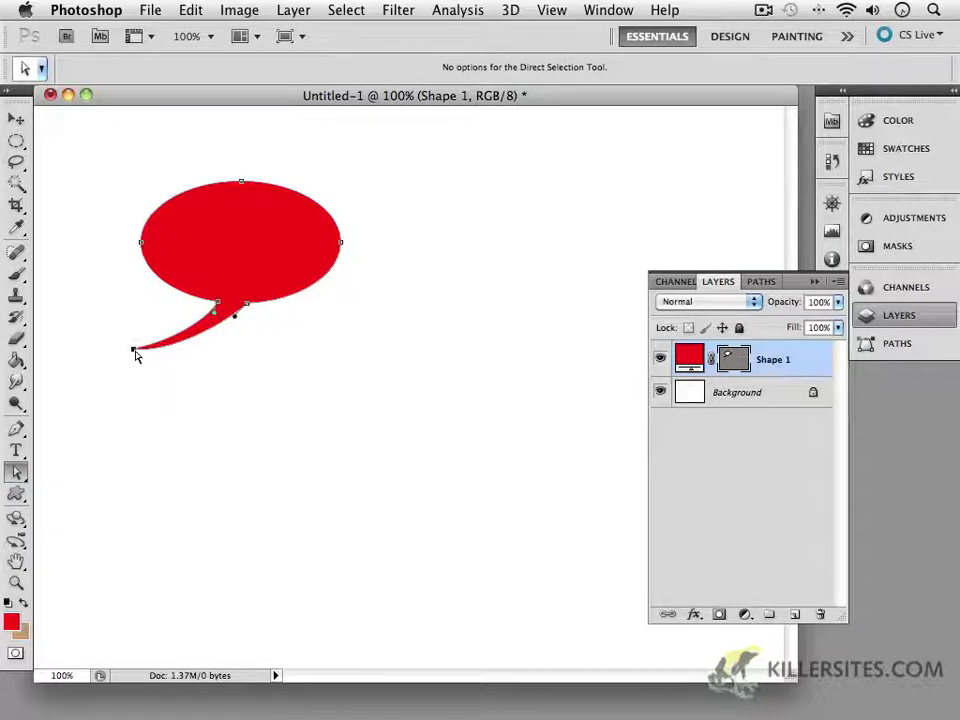
drag(136, 355, 244, 386)
click(252, 460)
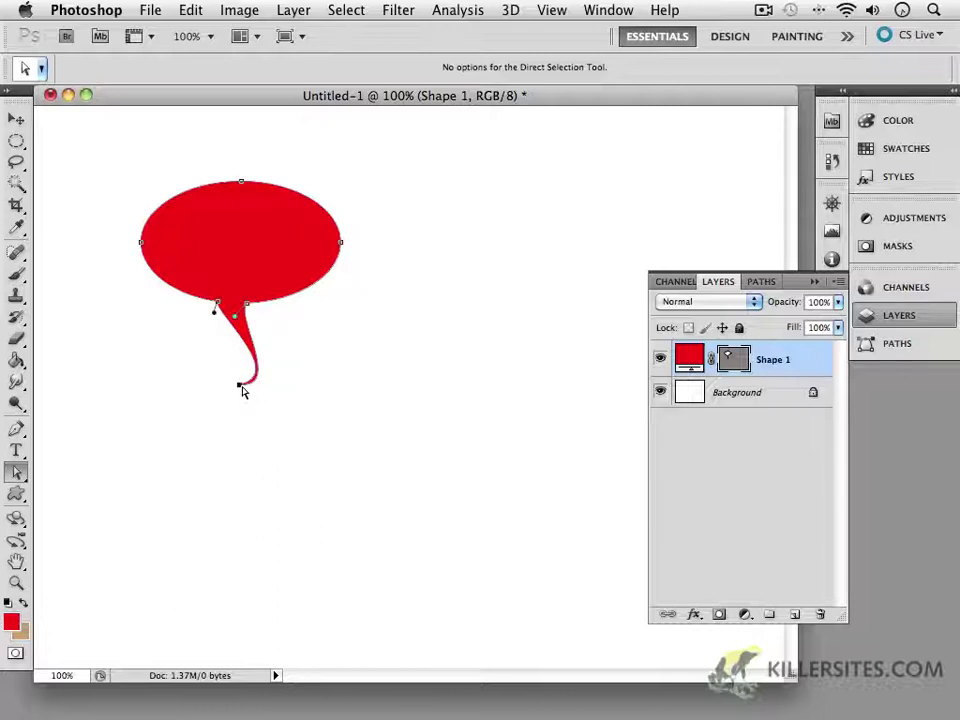
drag(242, 390, 176, 341)
click(214, 399)
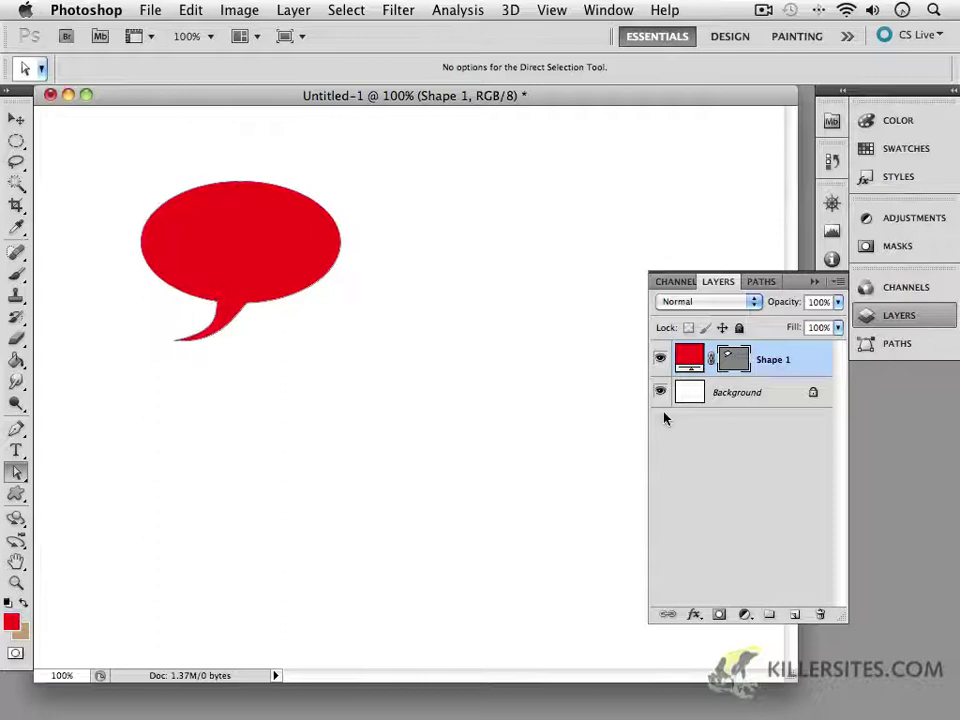
Choose the pushpin custom shape and draw a red pushpin below the speech bubble
click(16, 495)
click(381, 70)
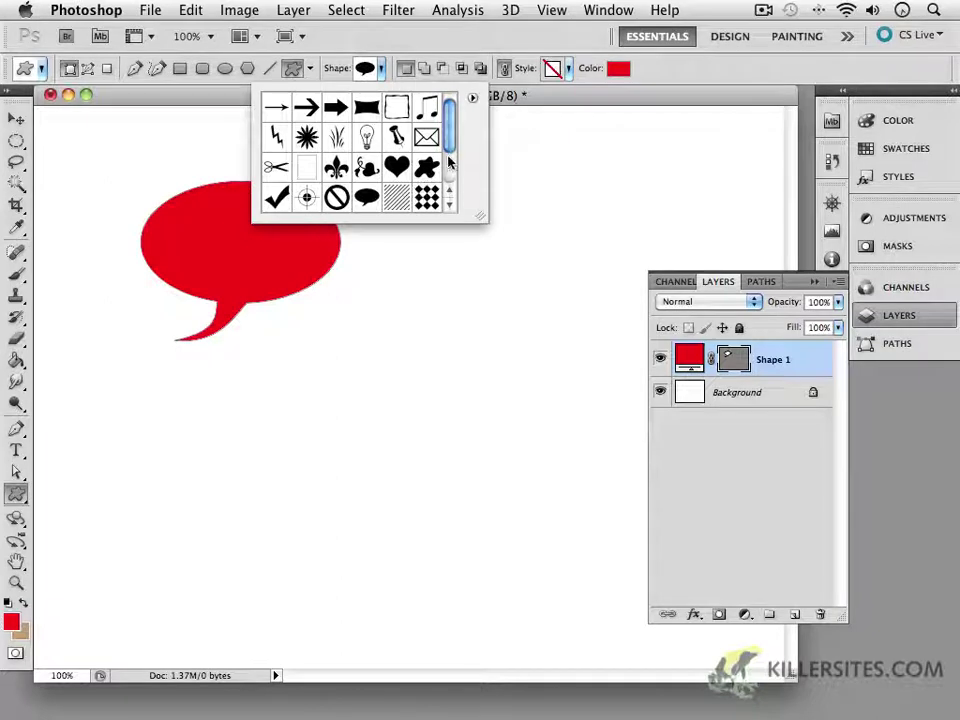
mouse_move(450, 143)
mouse_down()
mouse_move(450, 200)
mouse_move(450, 150)
mouse_up()
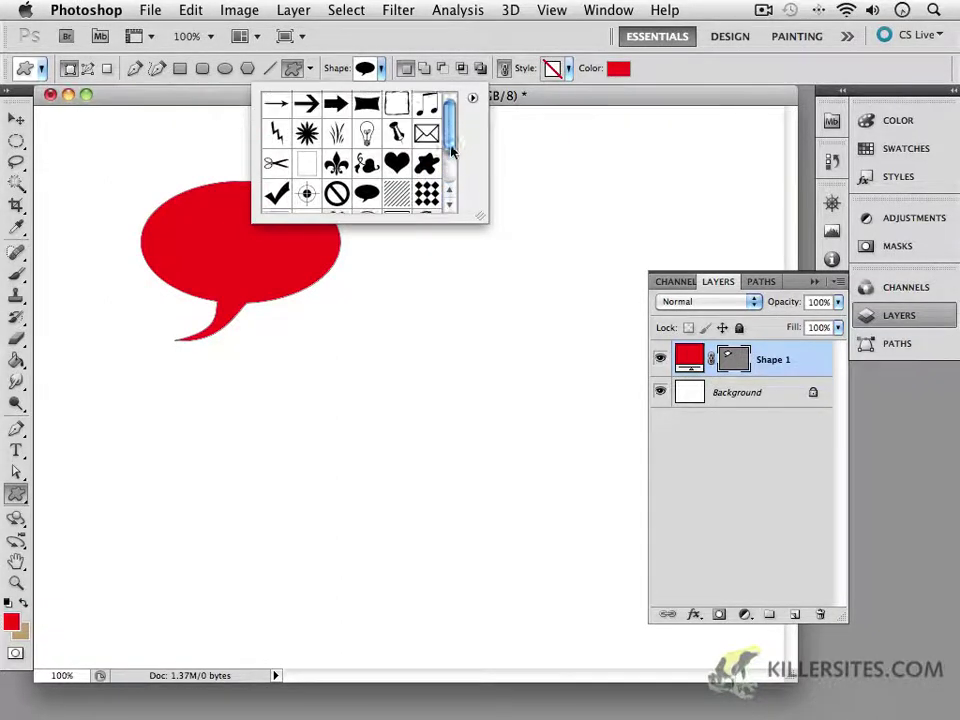
click(400, 140)
drag(184, 367, 284, 528)
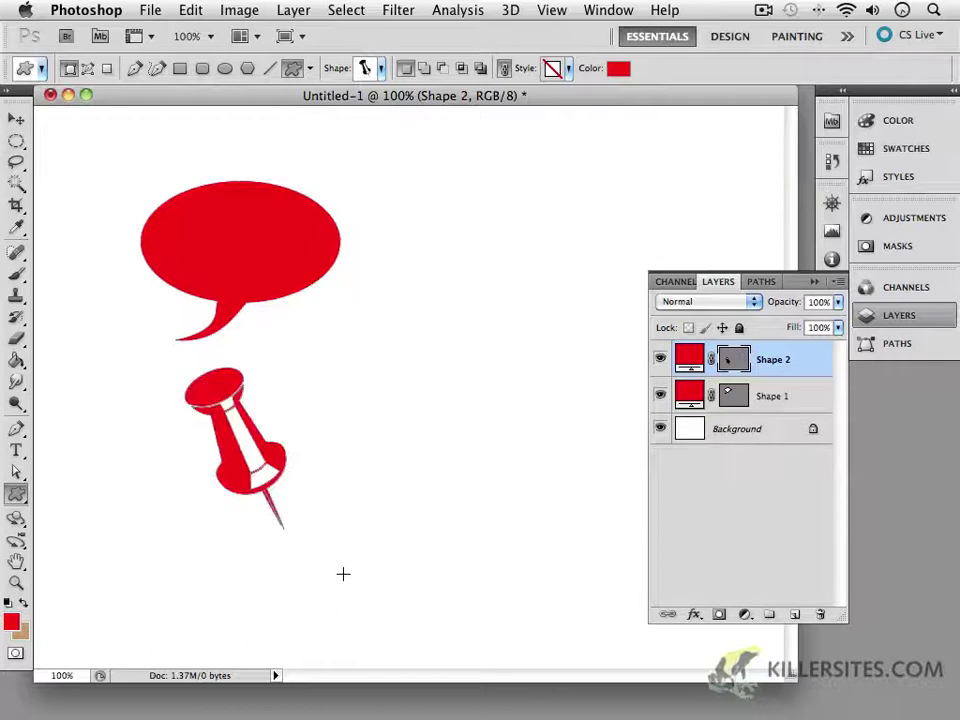
Move the pushpin to the upper left and shift the bubble down-right beneath its point
click(16, 118)
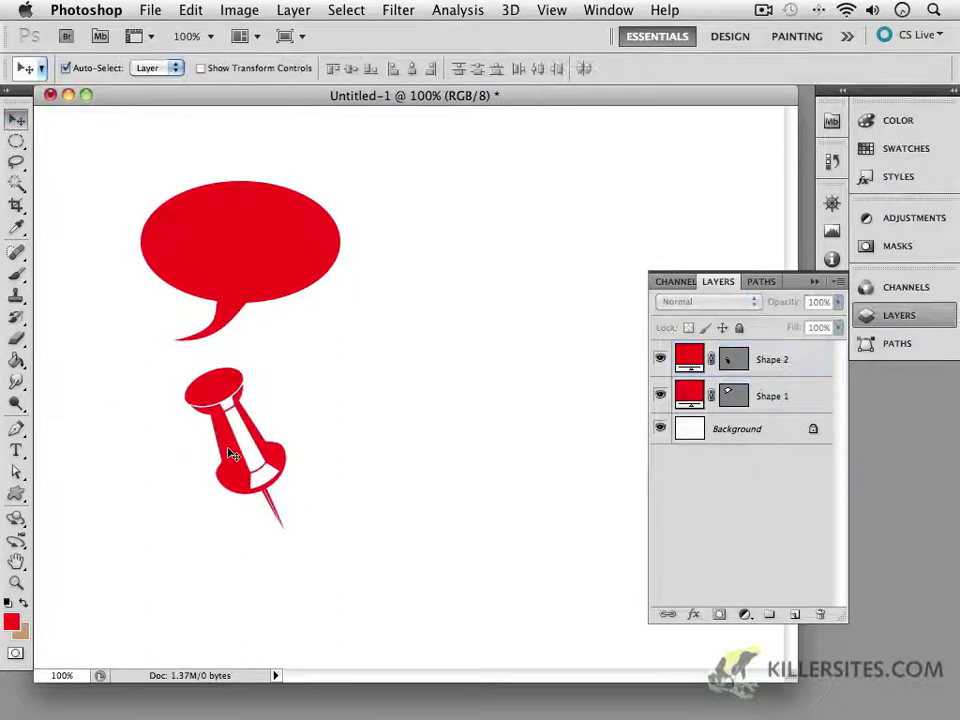
drag(226, 445, 110, 193)
drag(282, 290, 301, 353)
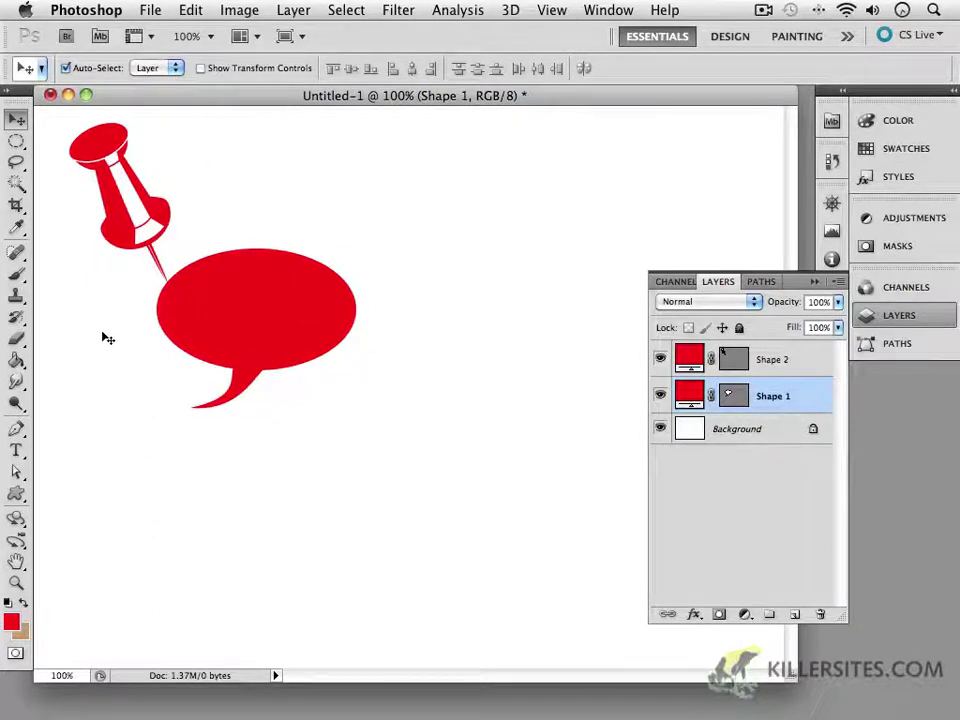
Append the All shape set to the Shape picker's existing custom shapes
click(16, 495)
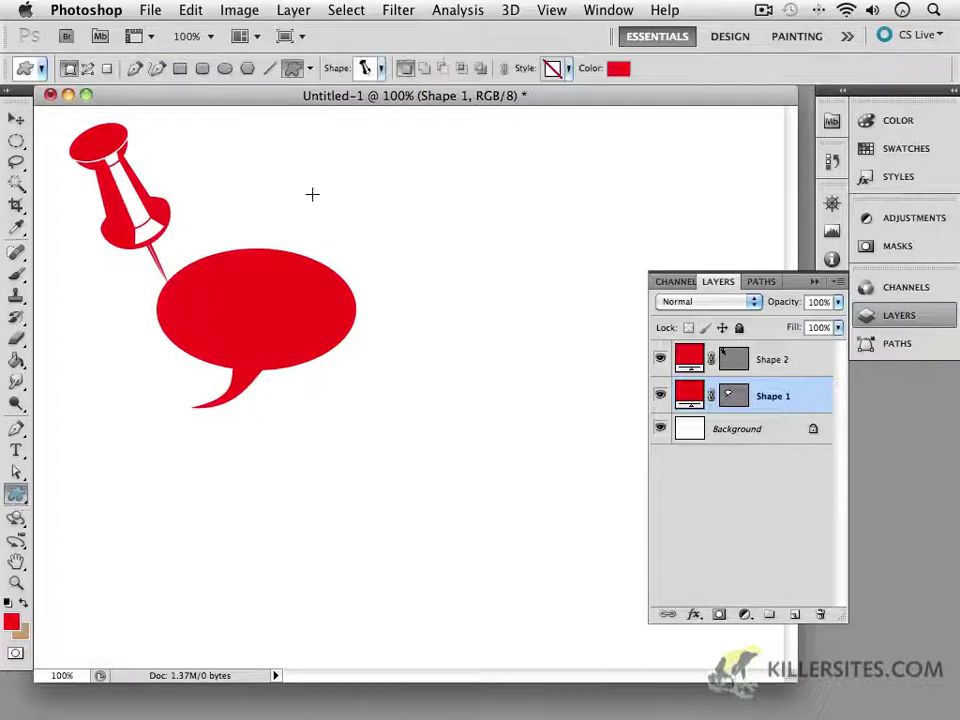
click(382, 69)
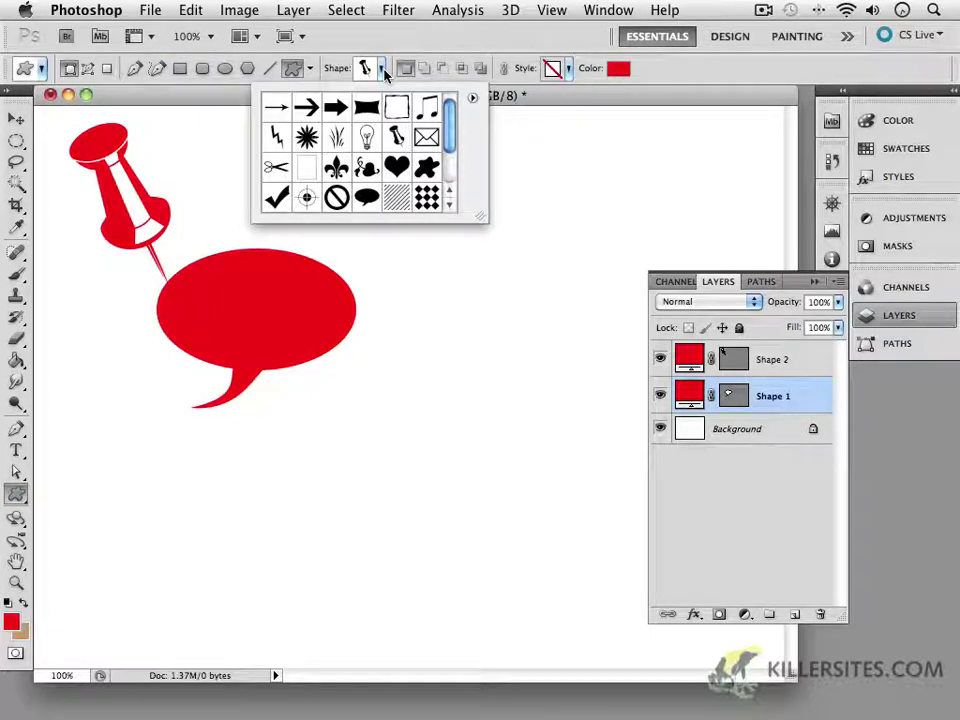
click(474, 102)
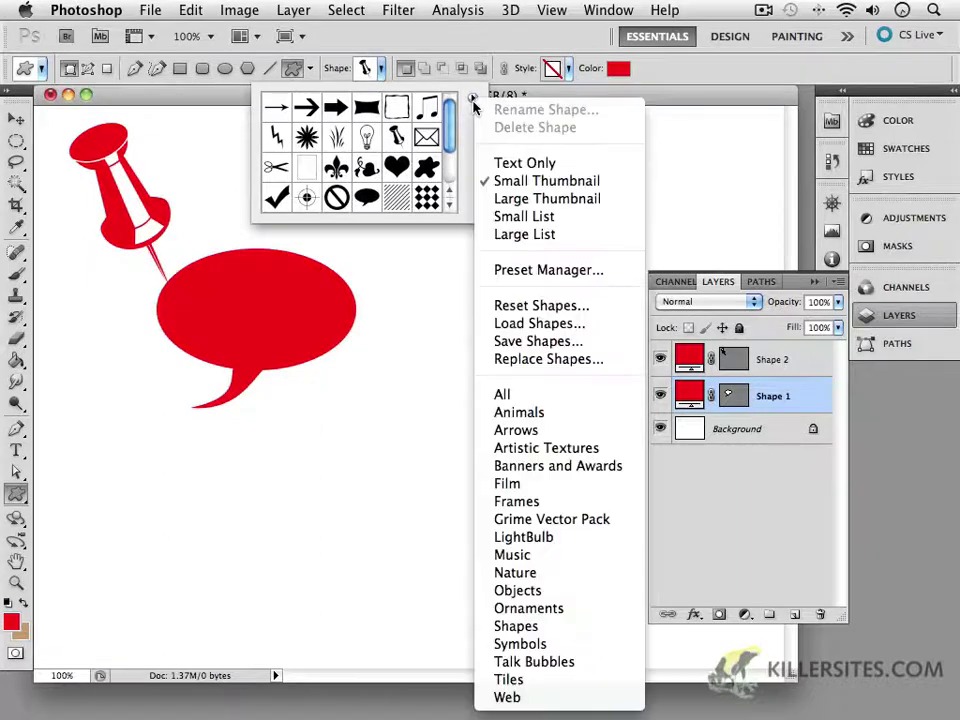
click(505, 398)
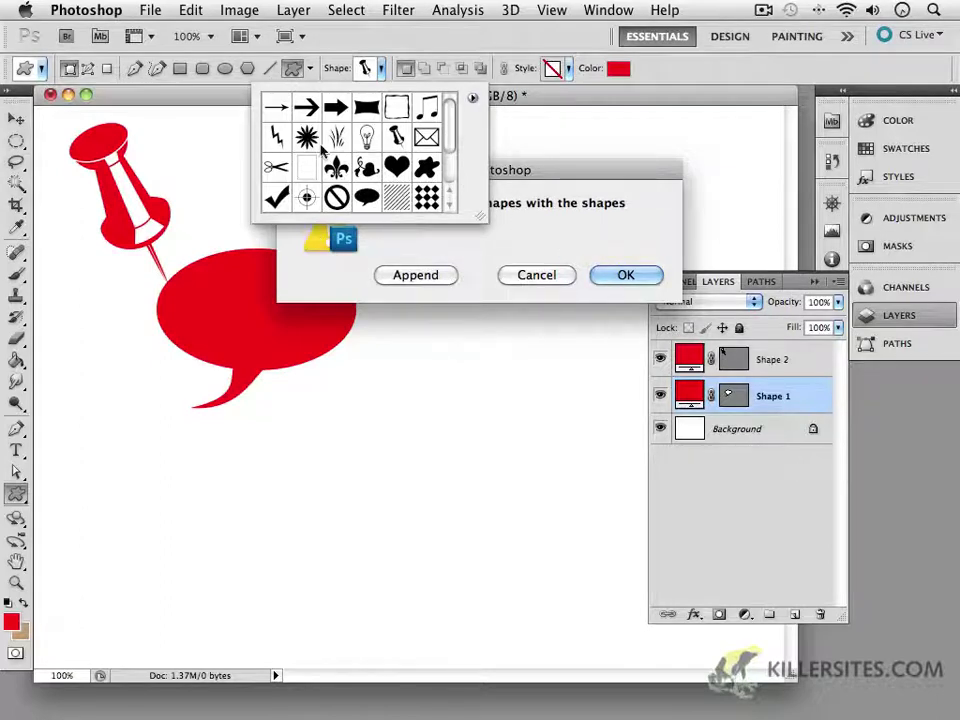
click(416, 274)
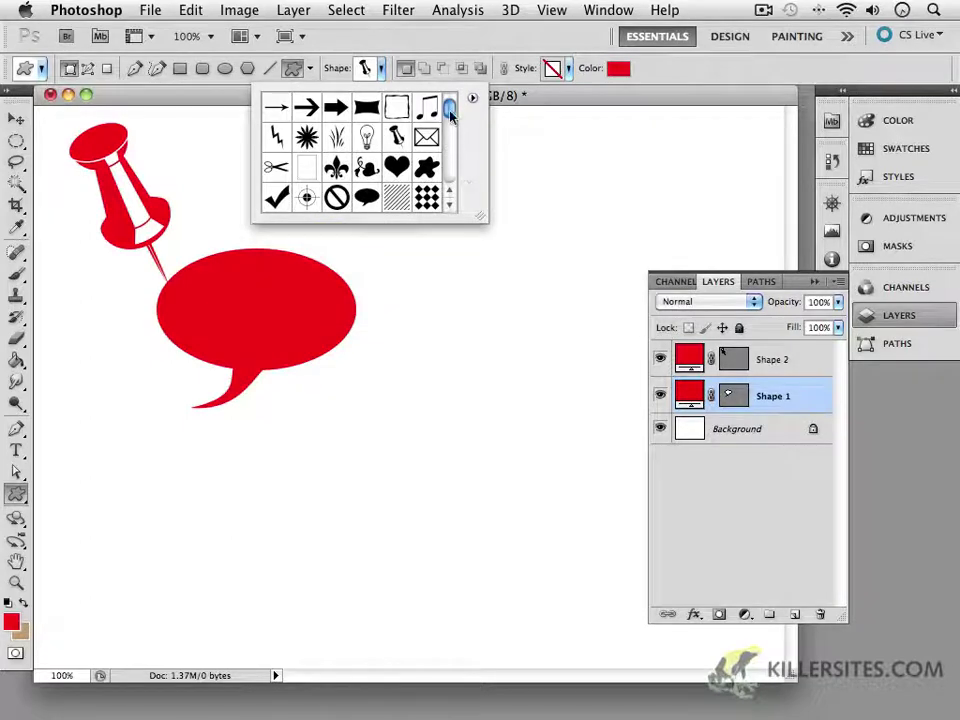
drag(453, 117, 456, 150)
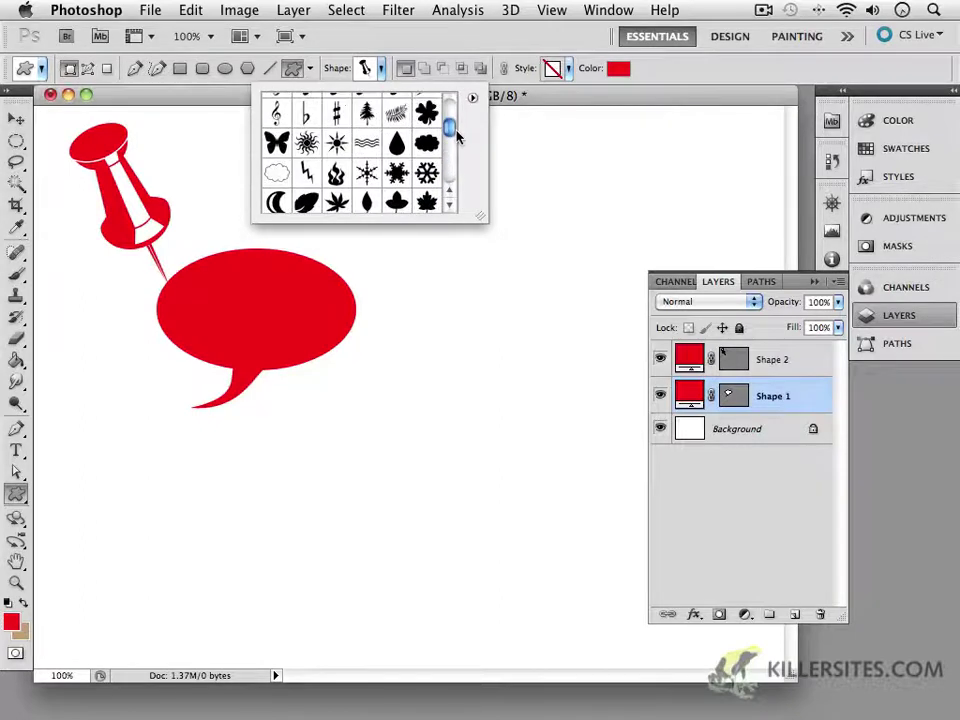
Set the new-shape colour to bright green (#1ece3f)
click(619, 68)
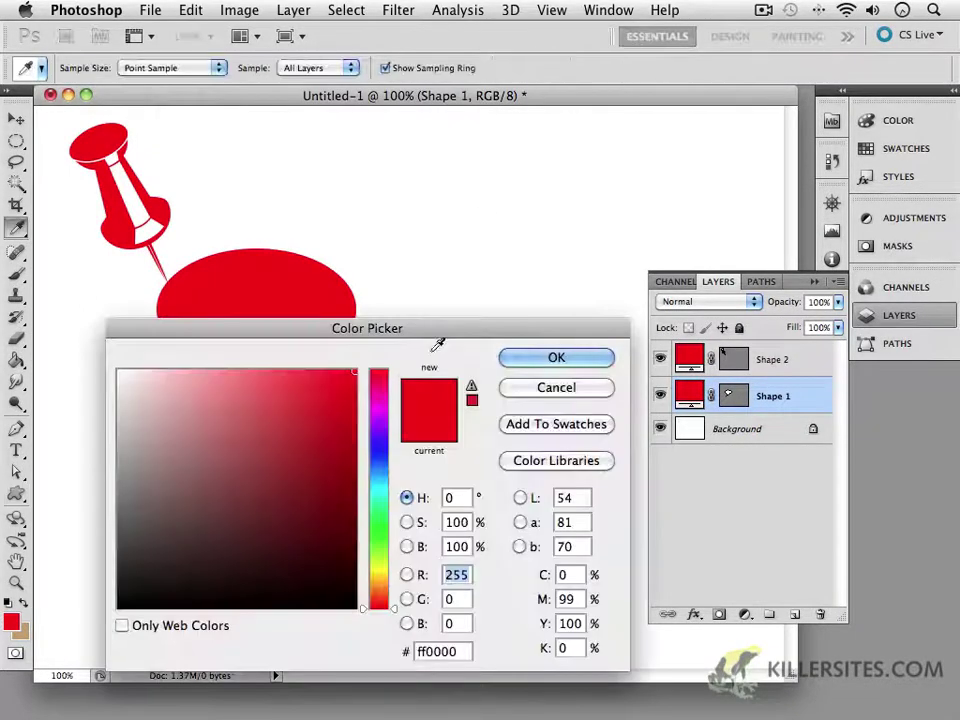
click(376, 521)
click(322, 415)
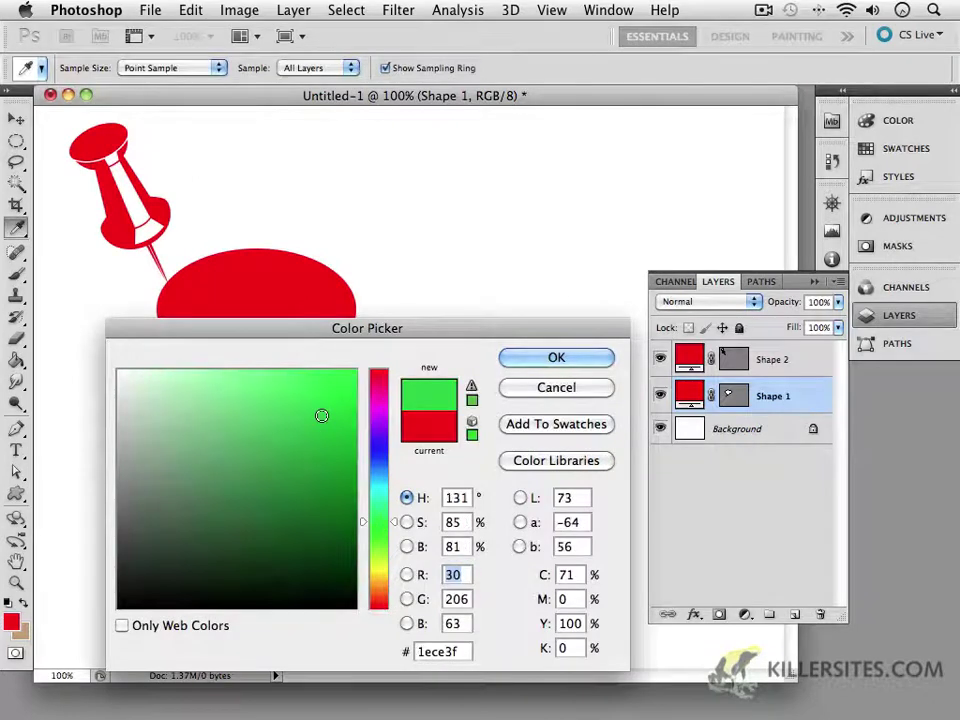
click(553, 363)
Draw two green leaf shapes, one below the speech bubble and one to its right
click(381, 68)
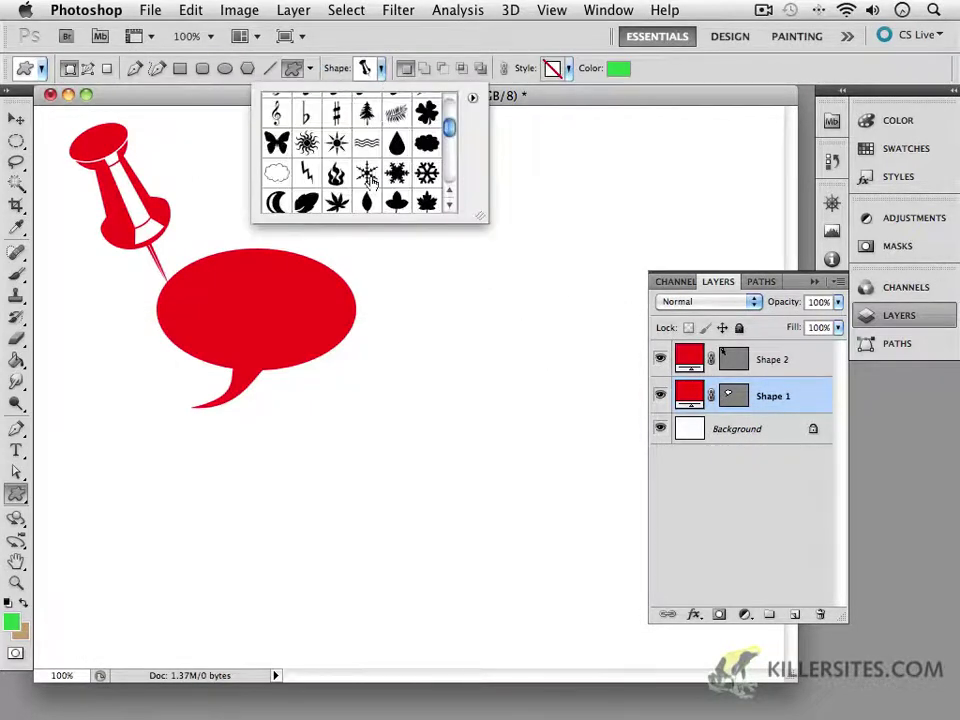
click(307, 203)
click(92, 384)
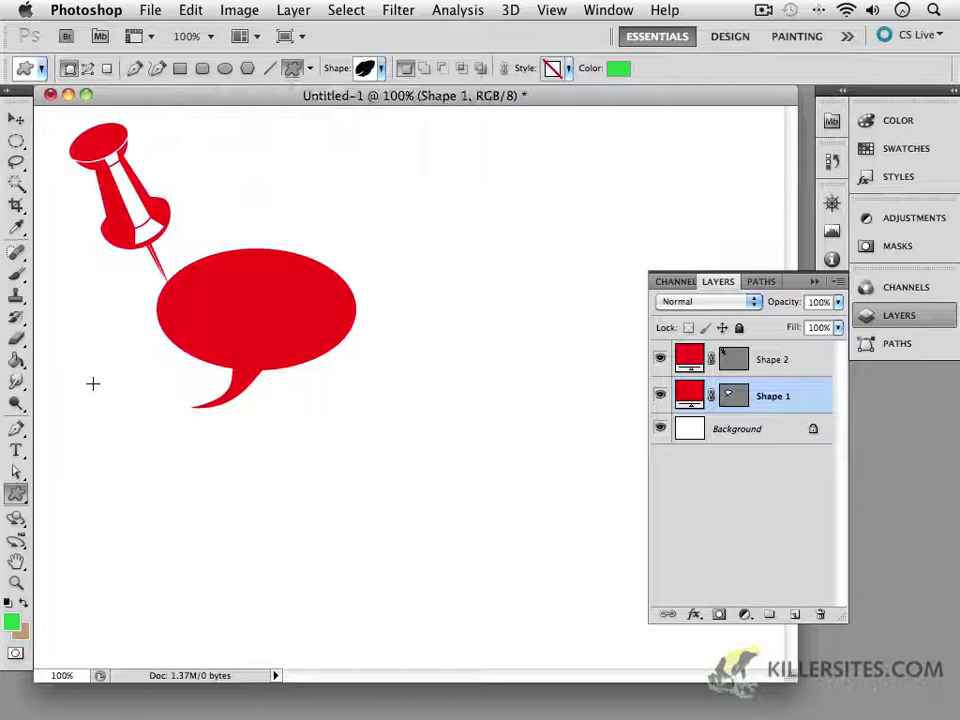
drag(92, 384, 270, 535)
click(381, 68)
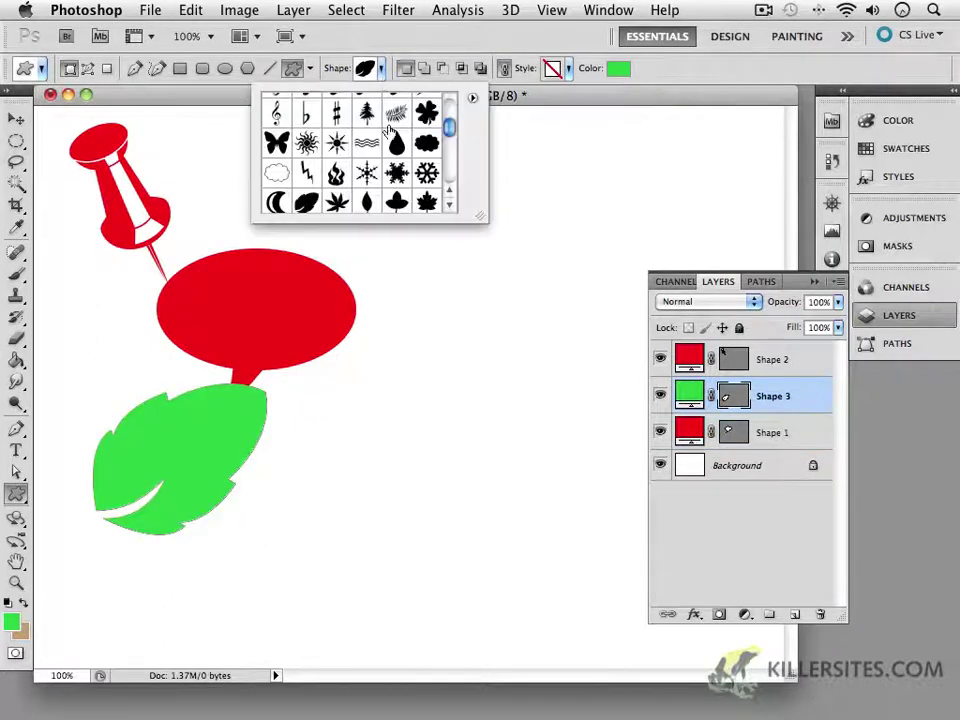
right_click(427, 201)
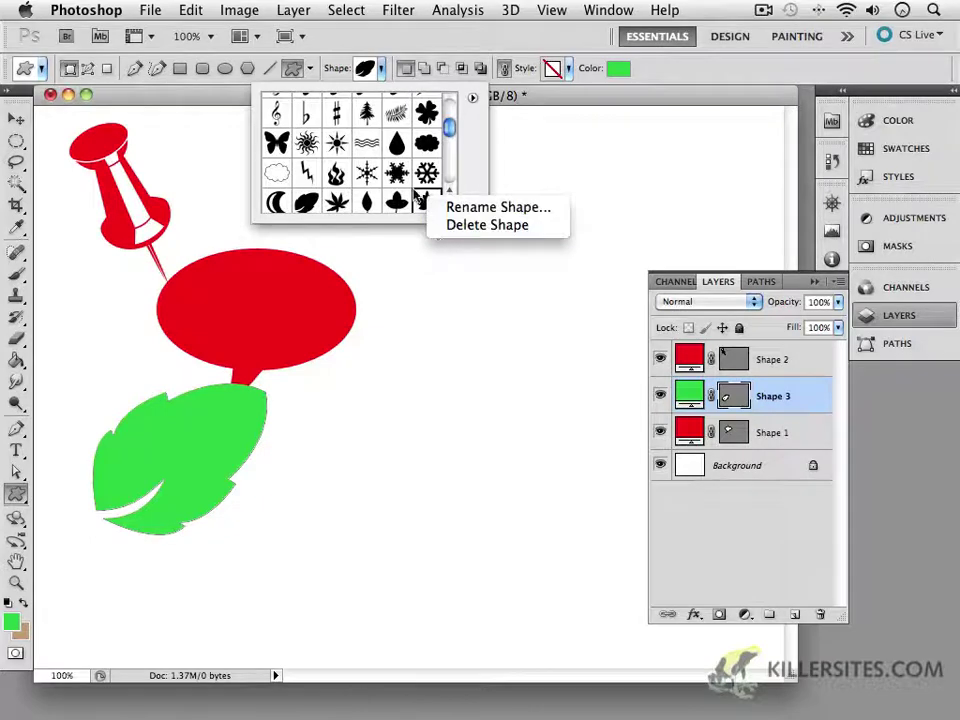
key(Escape)
drag(422, 253, 565, 490)
Draw a green floral ornament below the right leaf as Shape 4
click(380, 69)
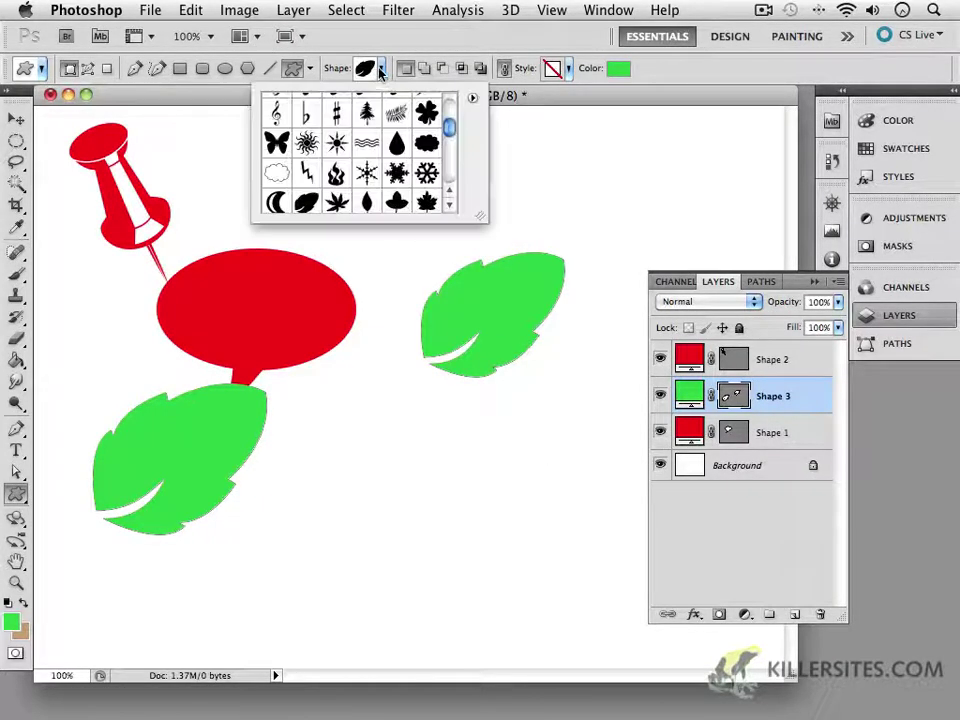
click(338, 205)
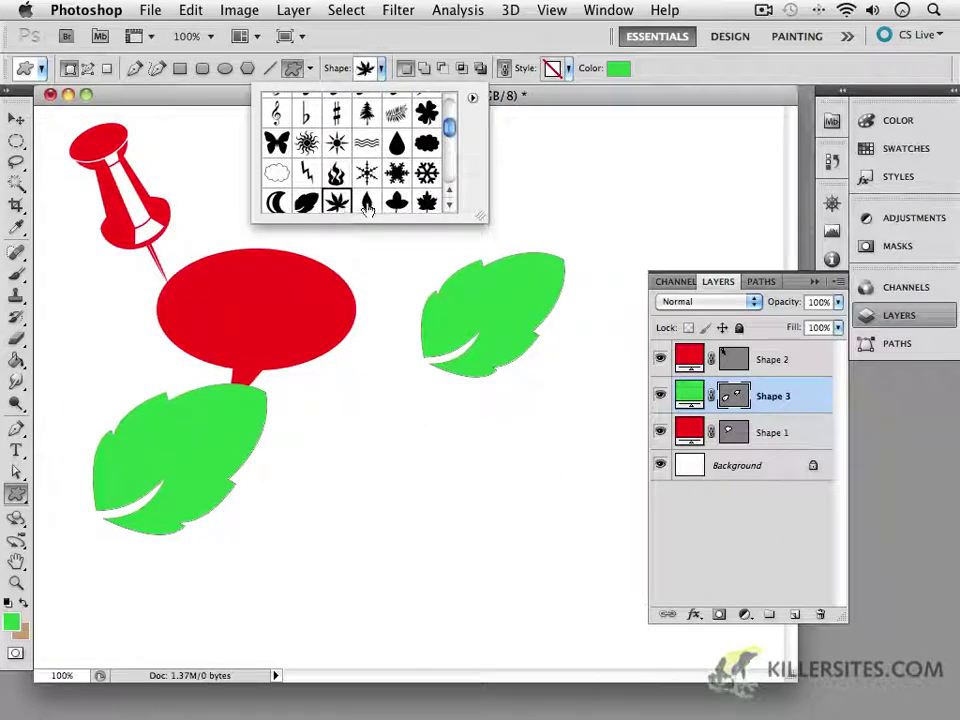
click(367, 204)
click(449, 204)
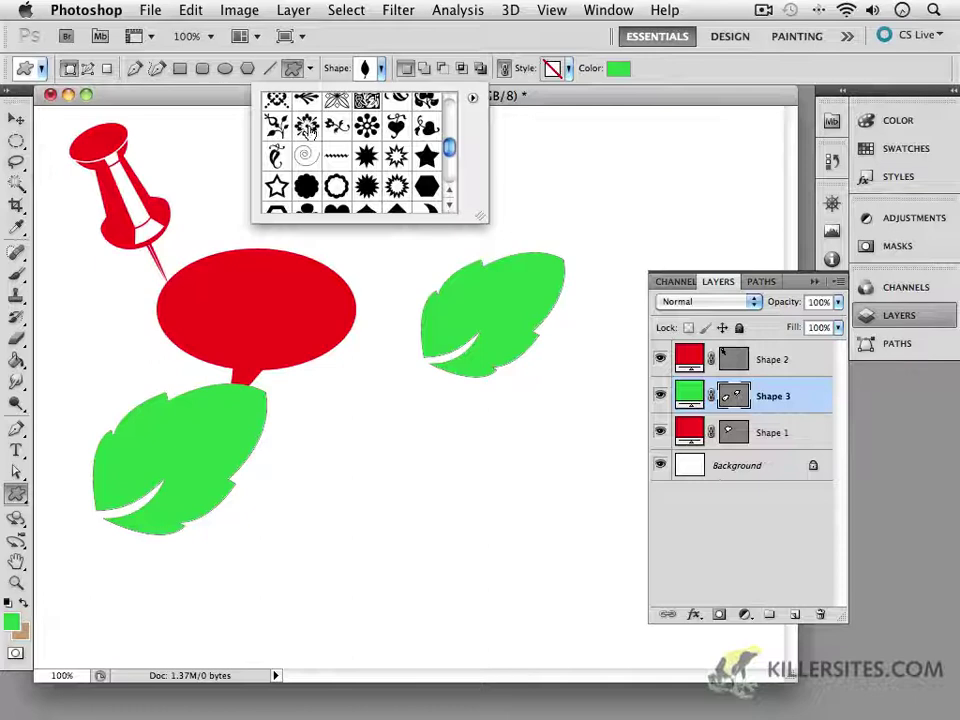
click(308, 128)
drag(352, 410, 516, 595)
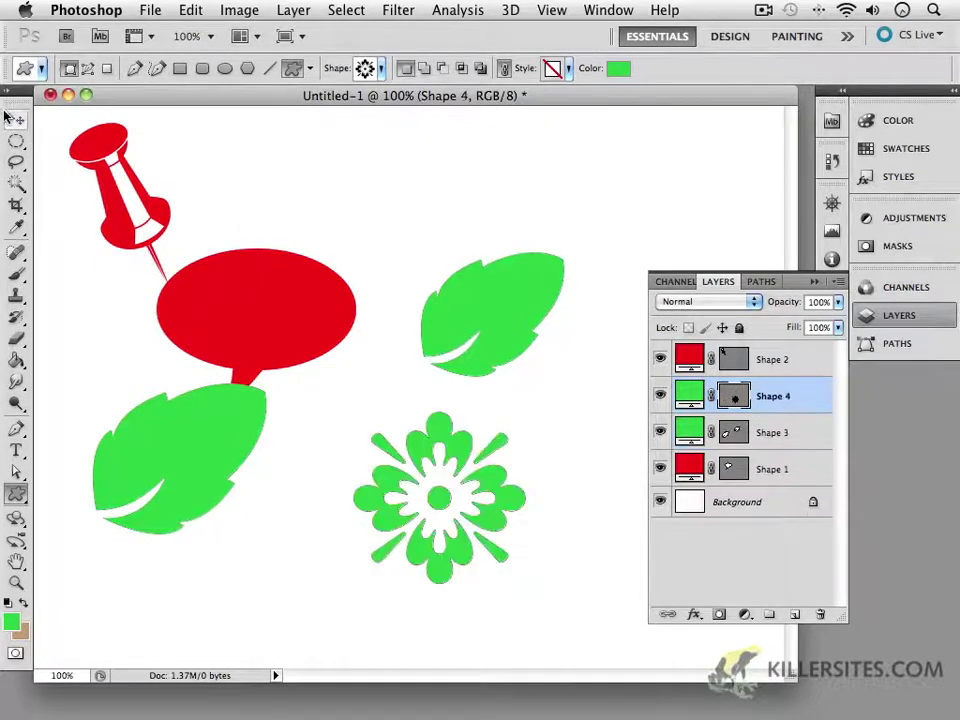
click(9, 118)
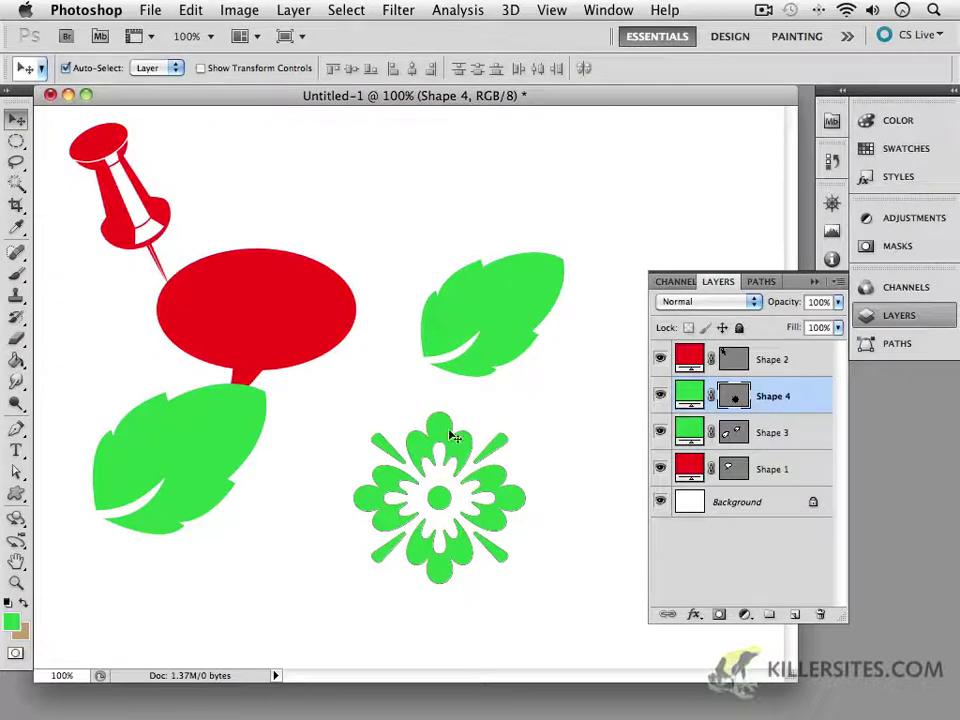
Drag the floral ornament atop the bubble, lower both leaves, and nudge the bubble left and down
drag(455, 437, 319, 180)
click(410, 300)
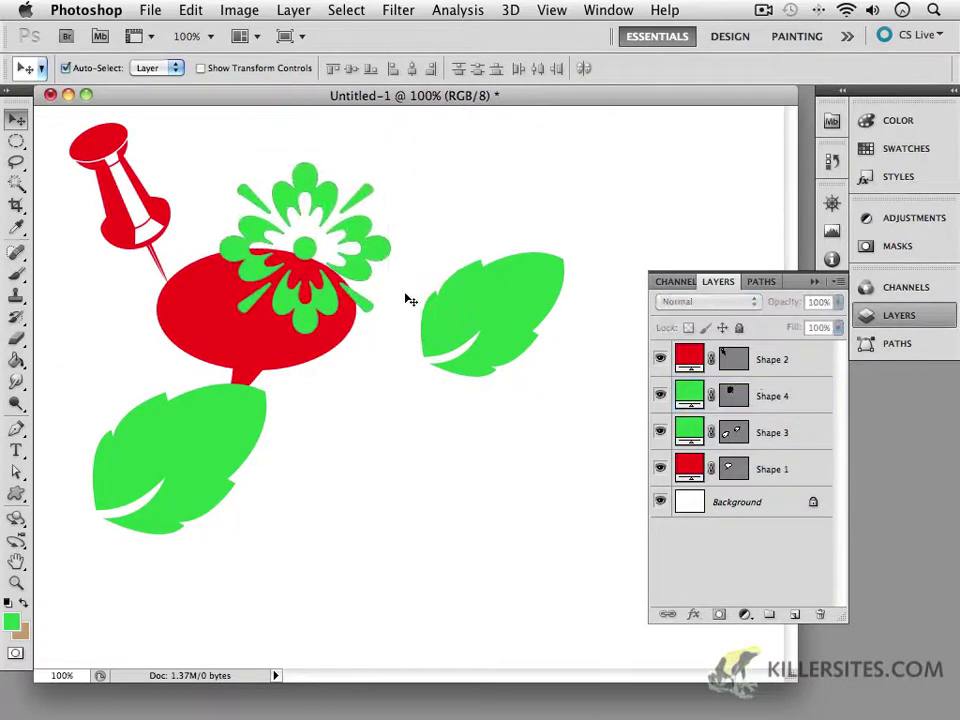
drag(448, 311, 450, 355)
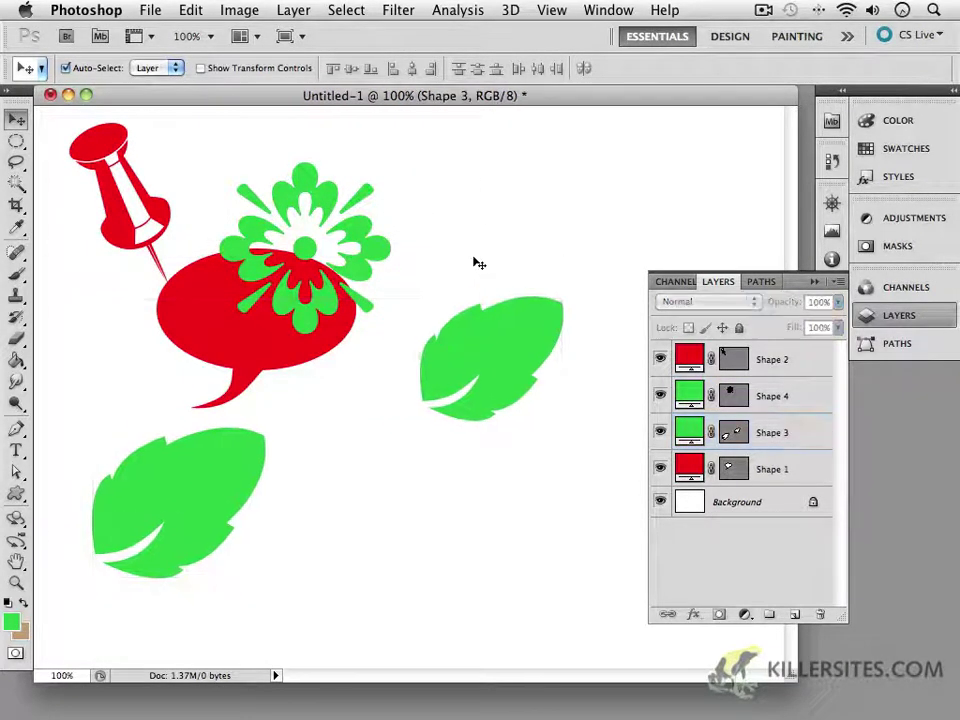
drag(334, 328, 297, 348)
click(425, 275)
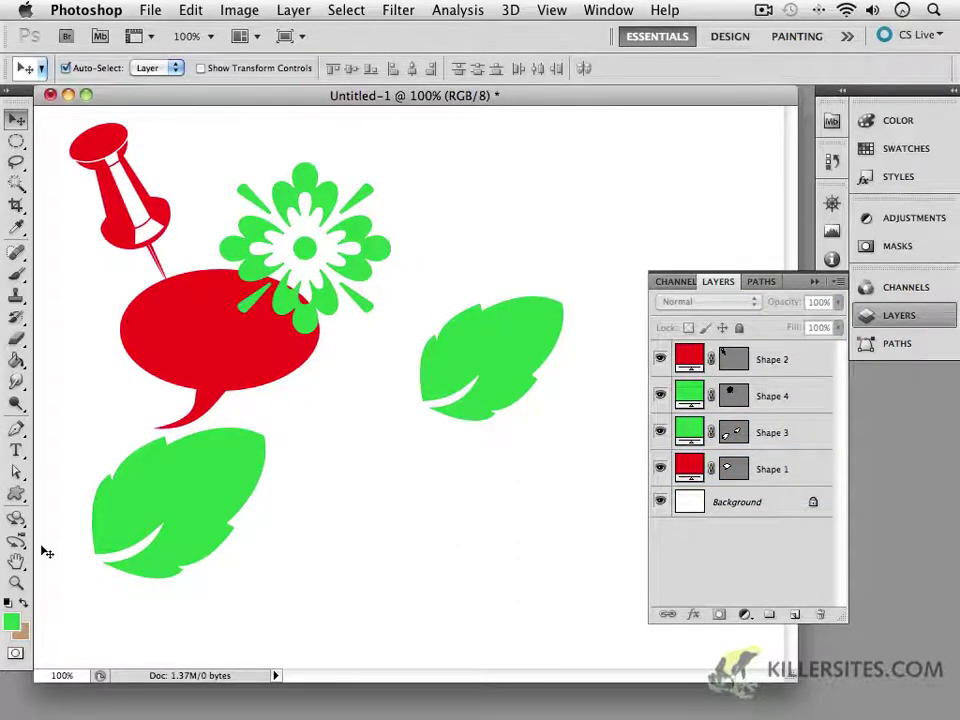
Return to the Custom Shape tool and scroll through its shape picker
click(16, 496)
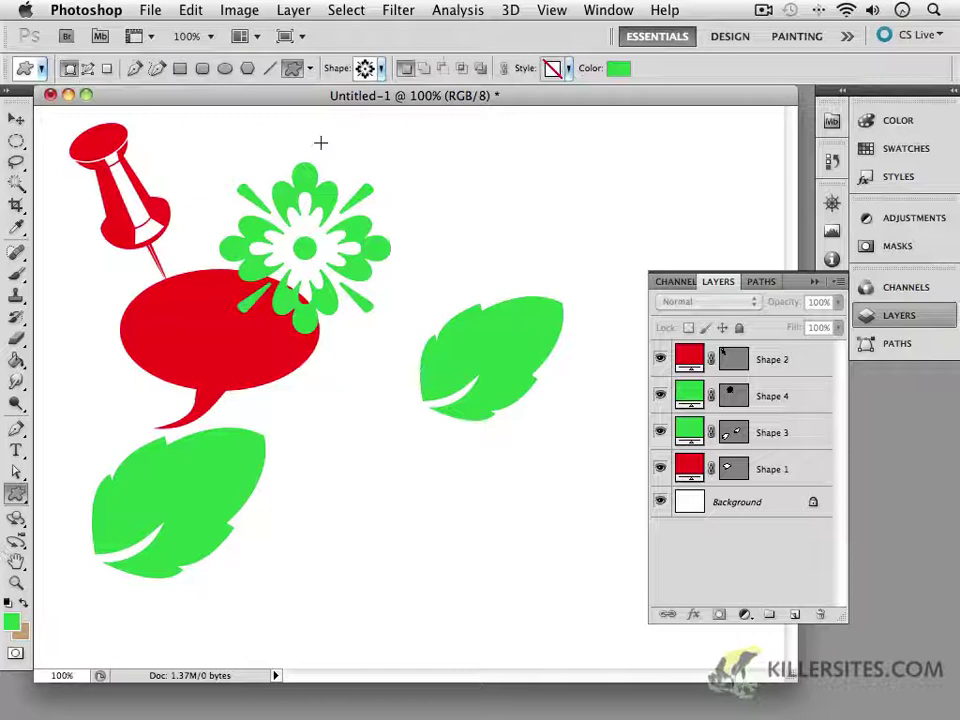
click(381, 68)
mouse_move(450, 148)
mouse_down()
mouse_move(449, 193)
mouse_move(448, 150)
mouse_move(449, 167)
mouse_up()
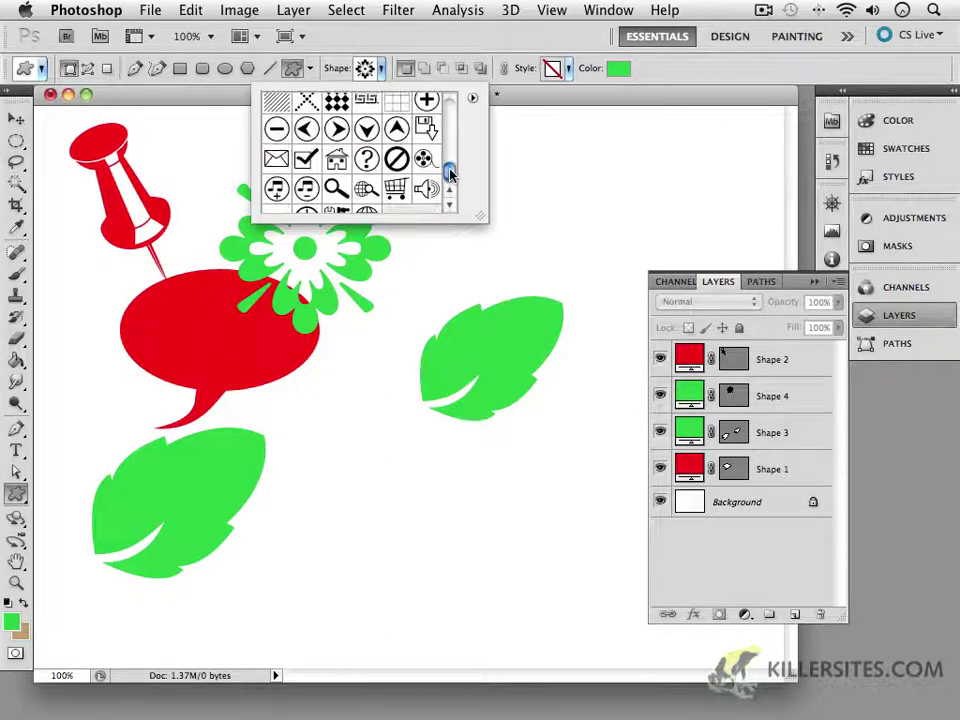
drag(450, 175, 447, 106)
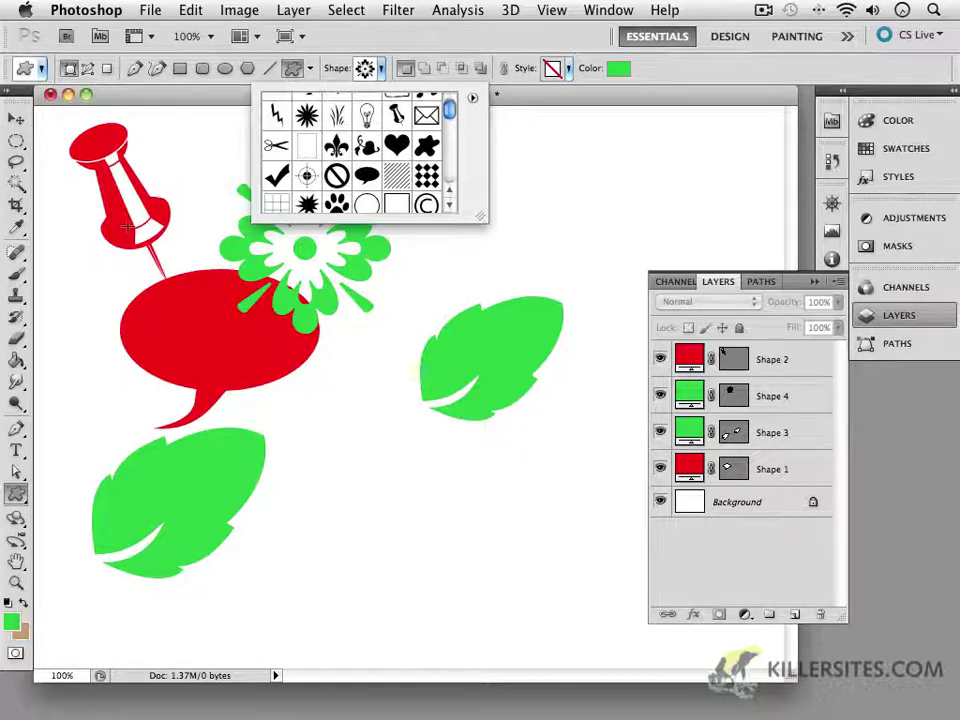
Drag the green flower right, clear of the red speech bubble, then marquee-select all four shapes
click(16, 118)
drag(306, 191, 350, 190)
click(445, 210)
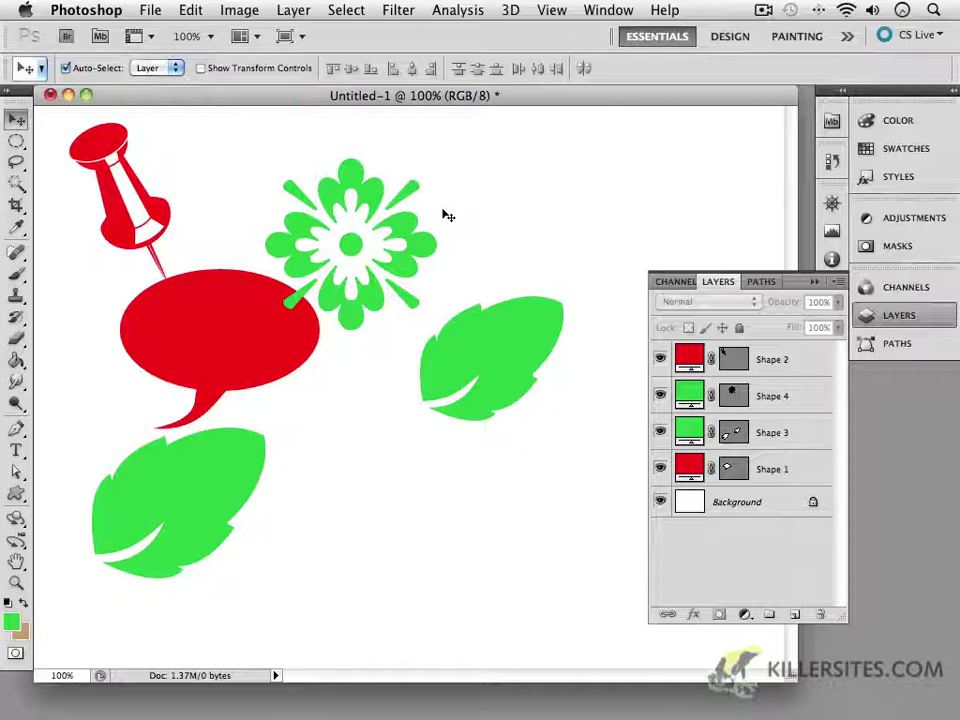
drag(57, 123, 539, 597)
Delete all four shapes, then Shift-drag a large green circle with the Ellipse Tool
key(Delete)
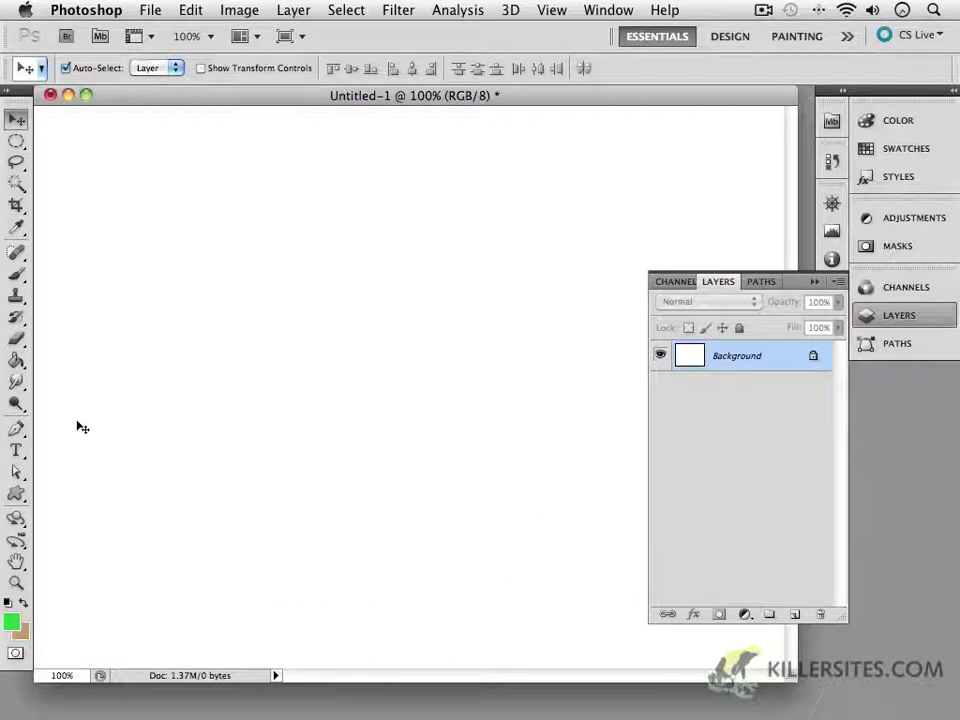
click(14, 495)
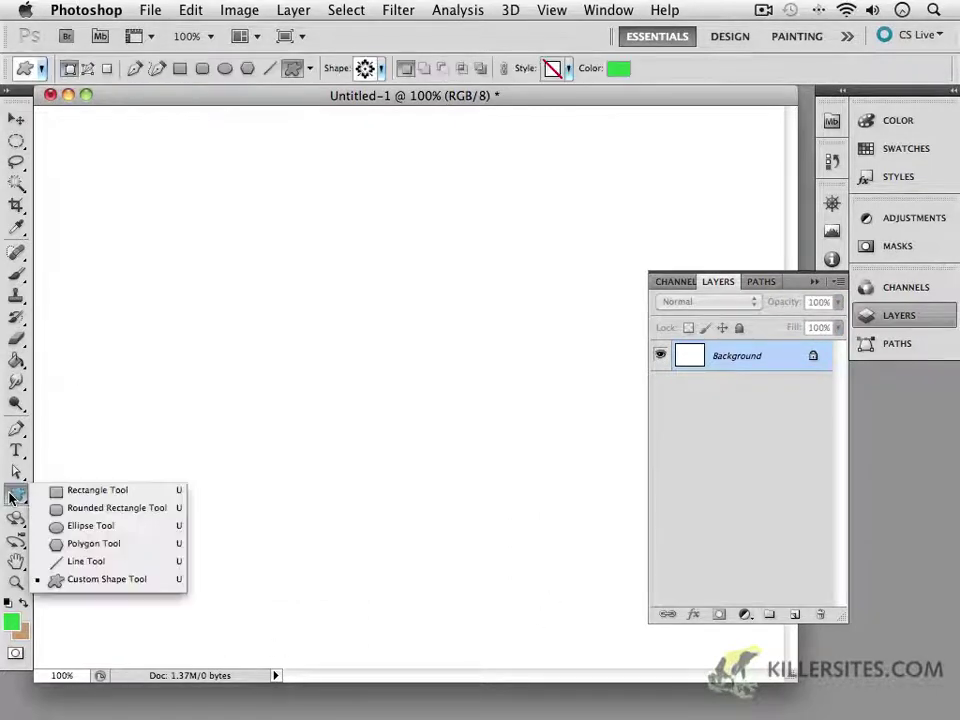
click(91, 526)
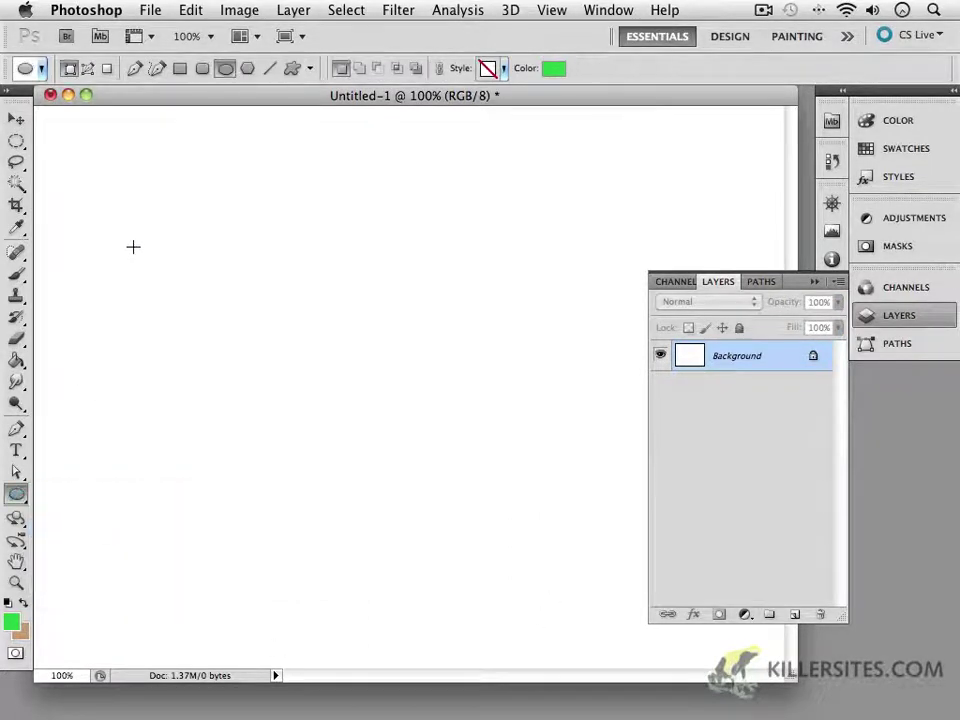
drag(144, 240, 396, 542)
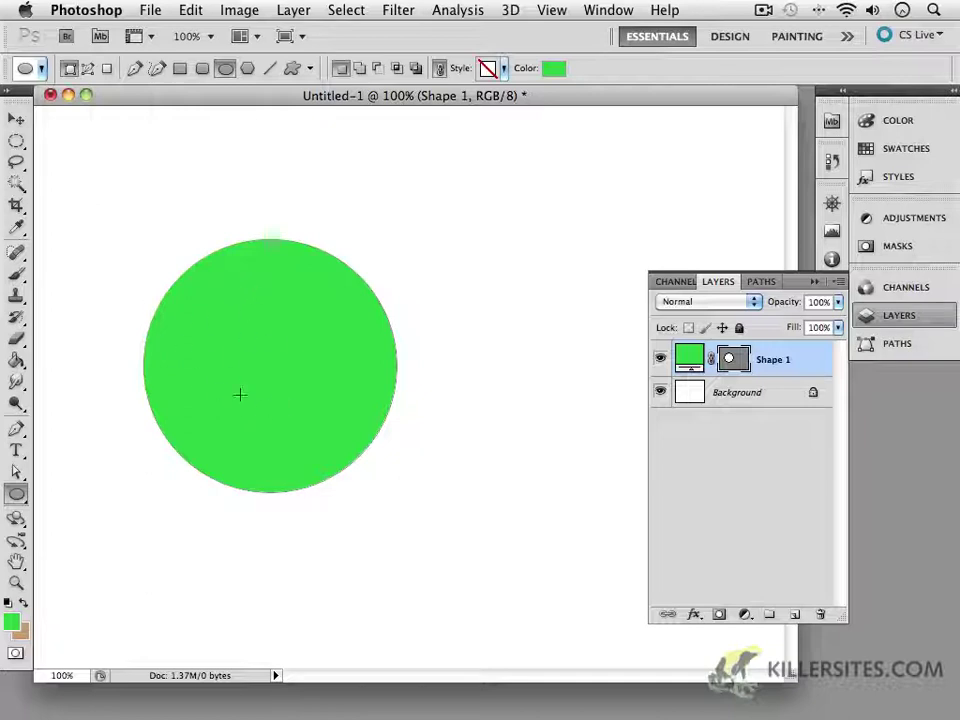
Choose the cat silhouette in the Custom Shape picker, drawing a trial cat and undoing it
click(292, 68)
click(381, 68)
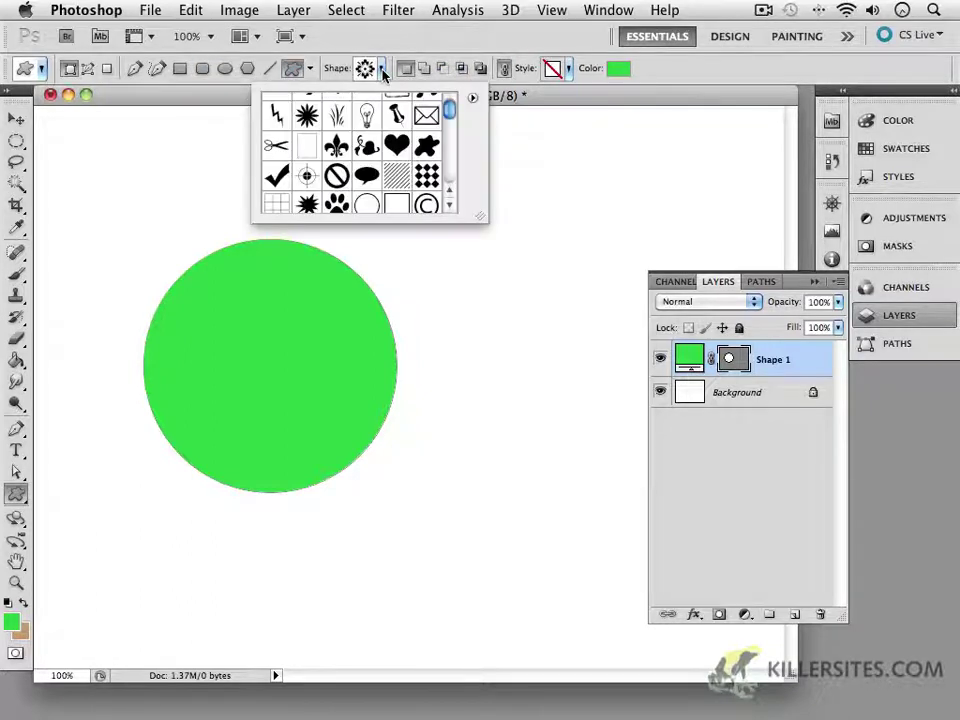
double_click(399, 146)
click(380, 70)
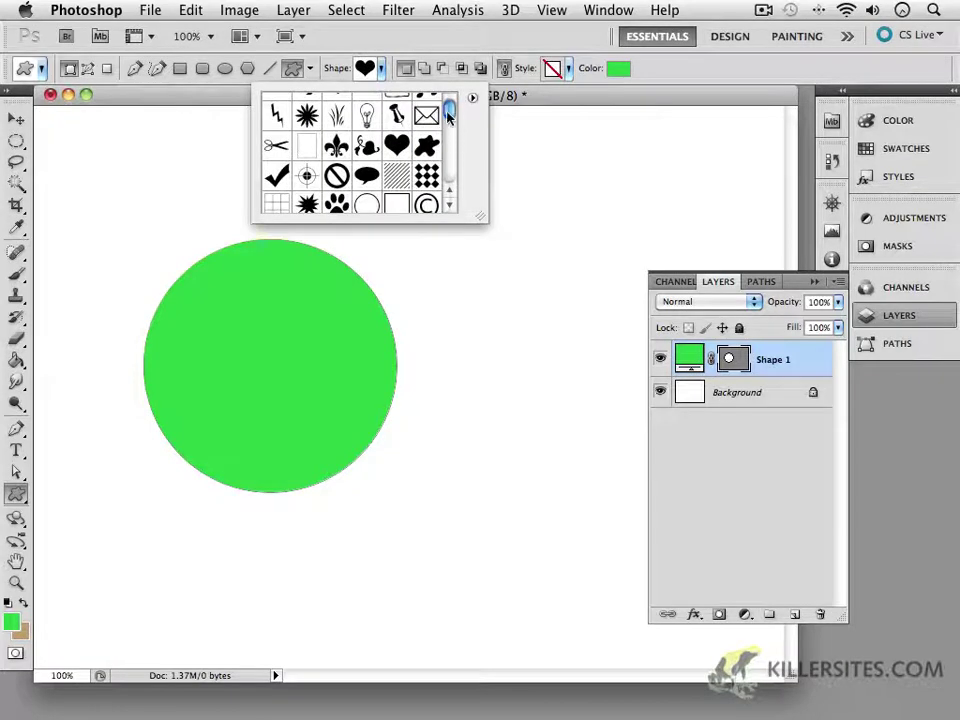
mouse_move(450, 109)
mouse_down()
mouse_move(447, 178)
mouse_move(451, 97)
mouse_move(451, 150)
mouse_move(454, 116)
mouse_up()
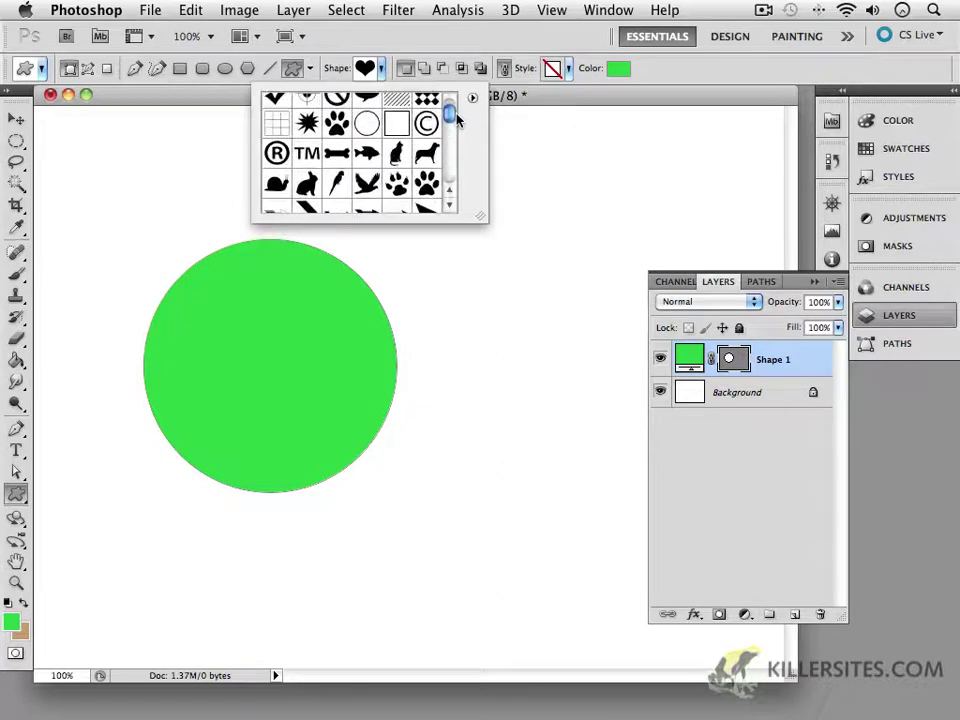
click(398, 156)
drag(113, 305, 289, 561)
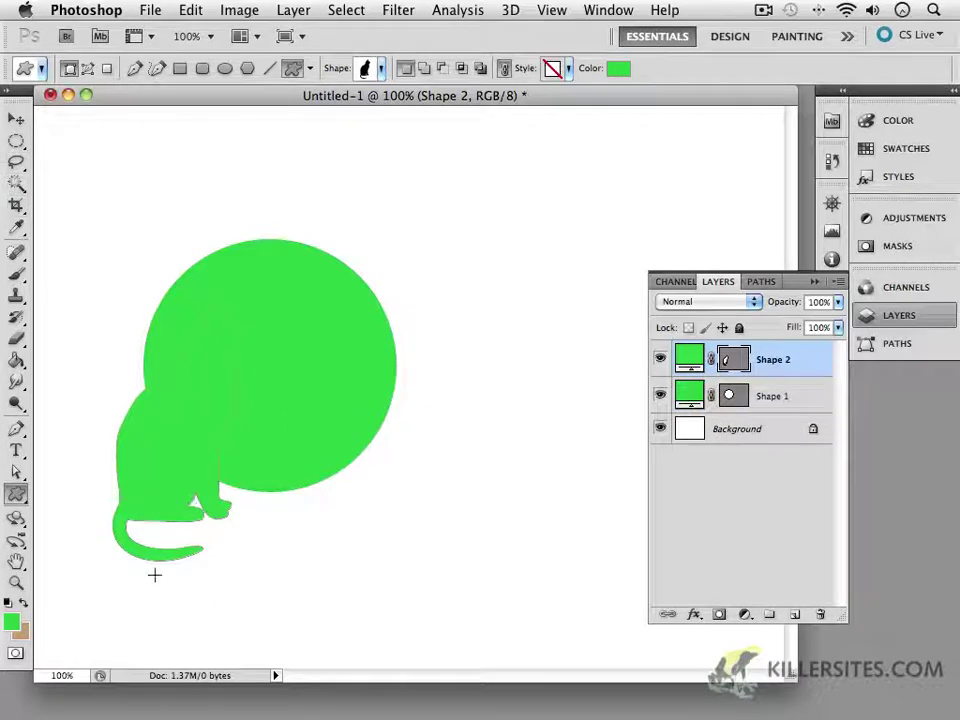
key(super+z)
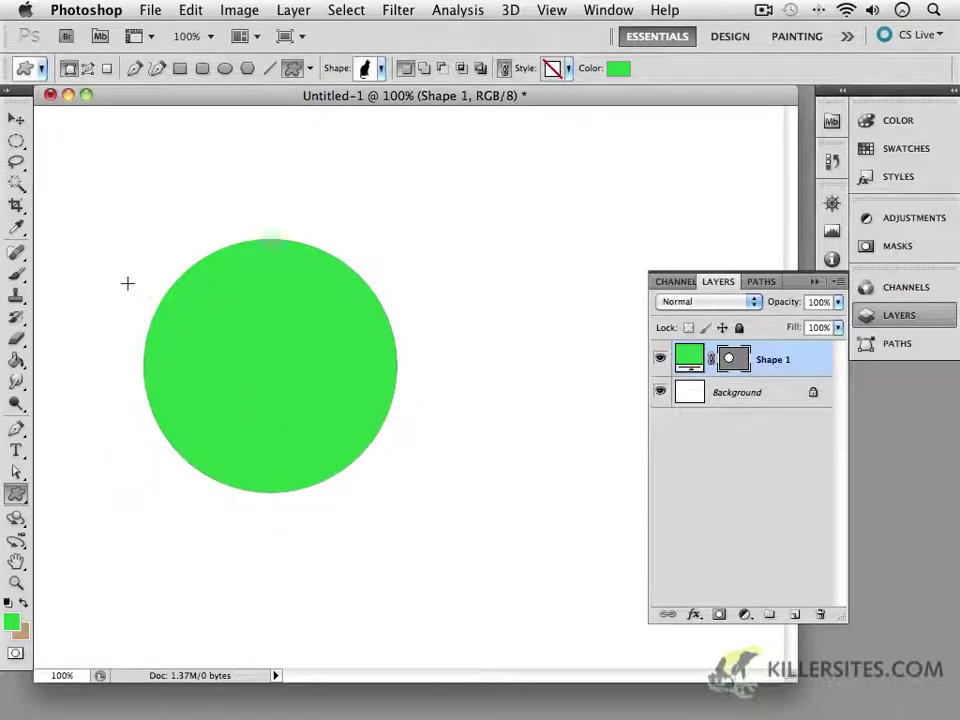
Subtract a cat silhouette from the green circle and move the circle up
click(443, 68)
drag(109, 322, 277, 634)
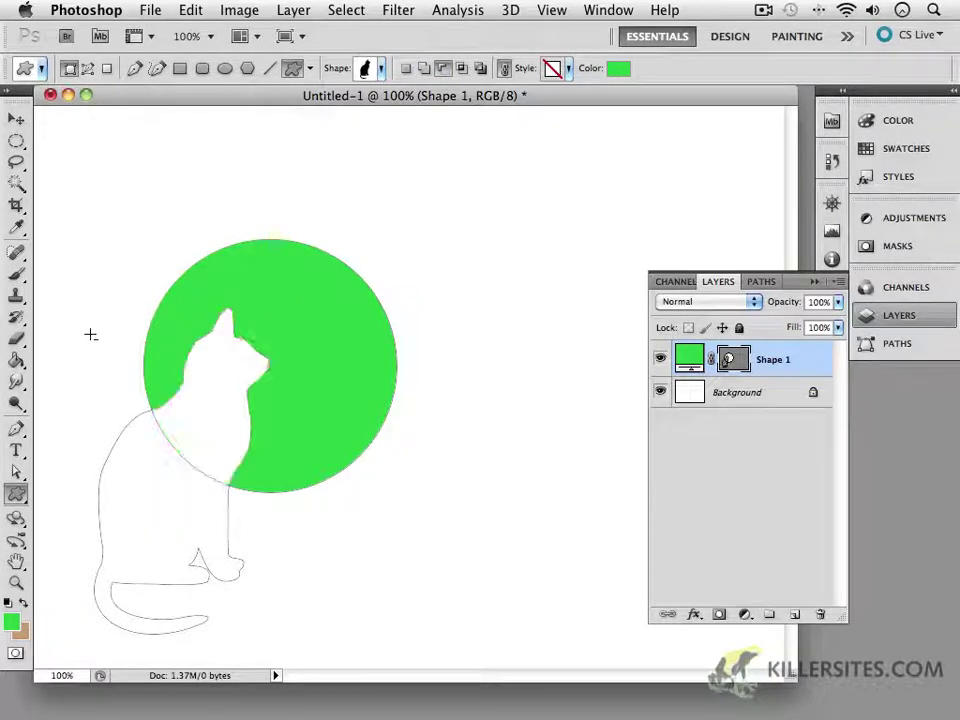
click(16, 118)
click(259, 321)
drag(289, 301, 281, 212)
Scale the cut-out circle to 60.56% and shift it slightly left and down
key(ctrl+t)
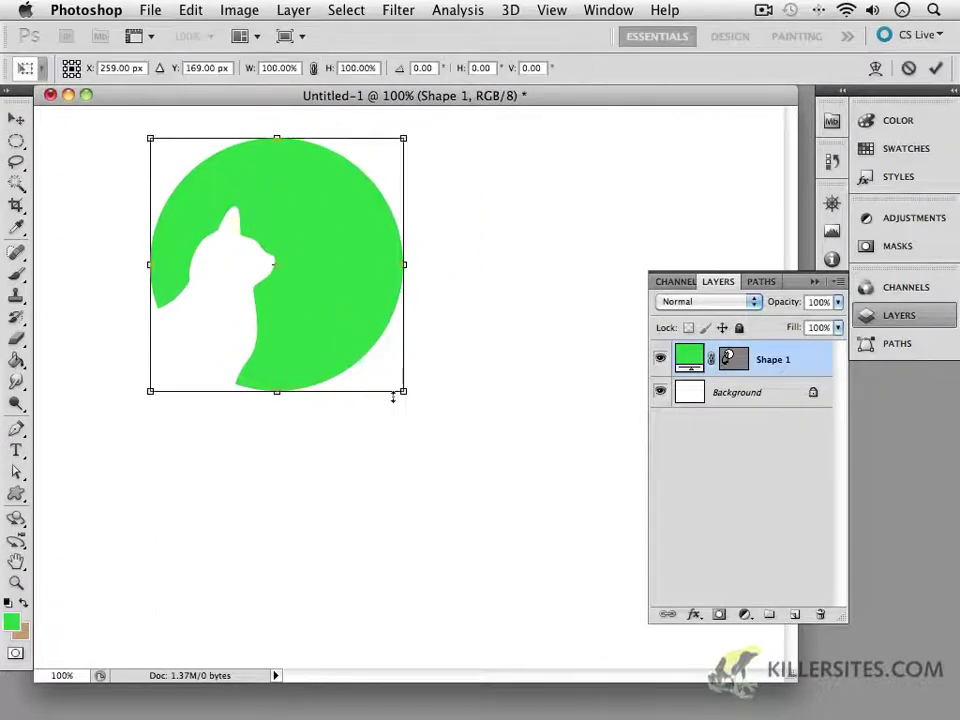
drag(403, 391, 304, 291)
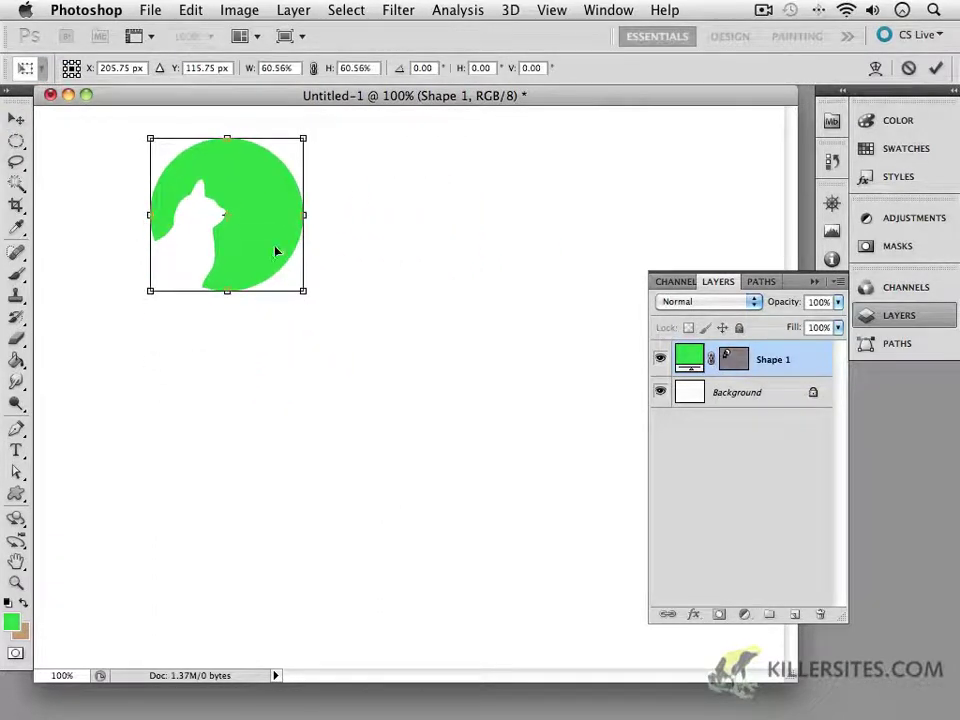
key(Return)
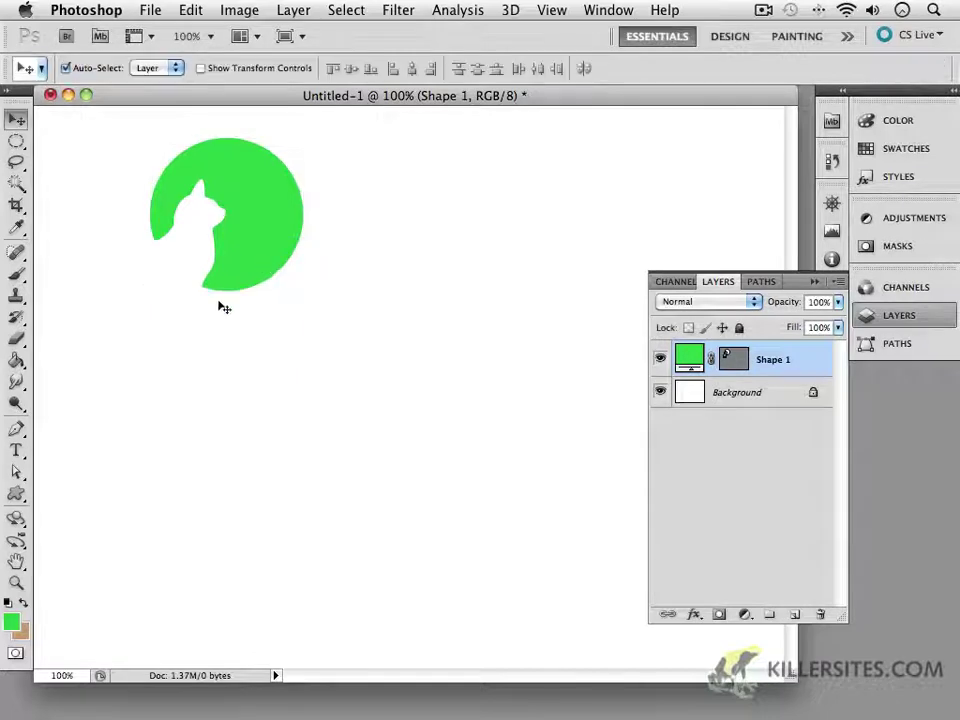
drag(239, 259, 200, 278)
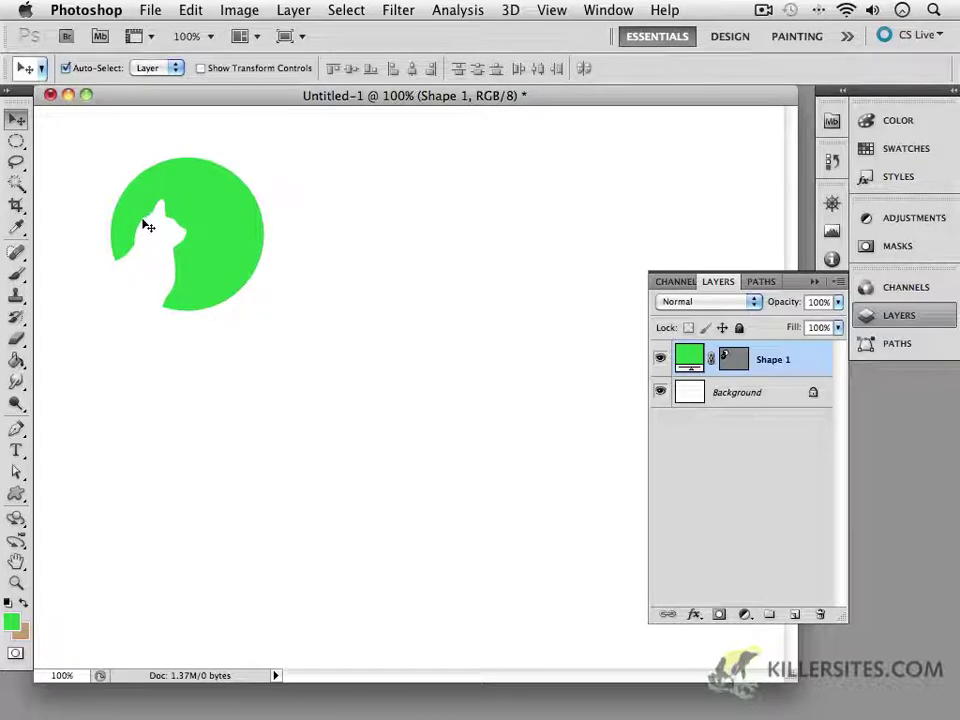
Select the cat path with the Path Selection Tool and move it right
click(16, 471)
click(90, 469)
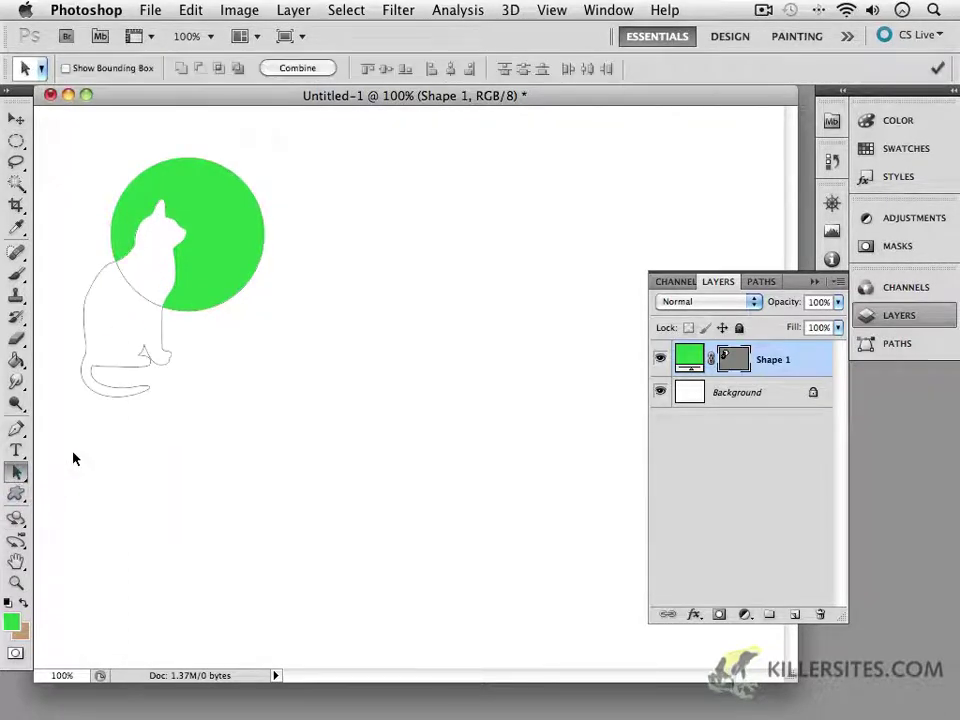
click(106, 274)
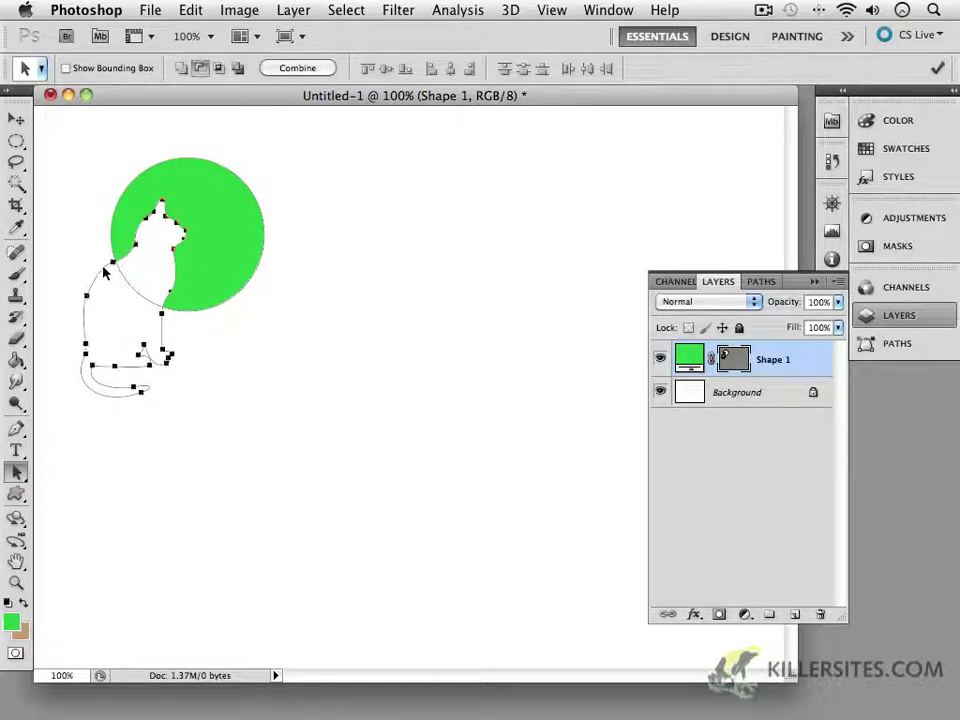
drag(103, 272, 166, 260)
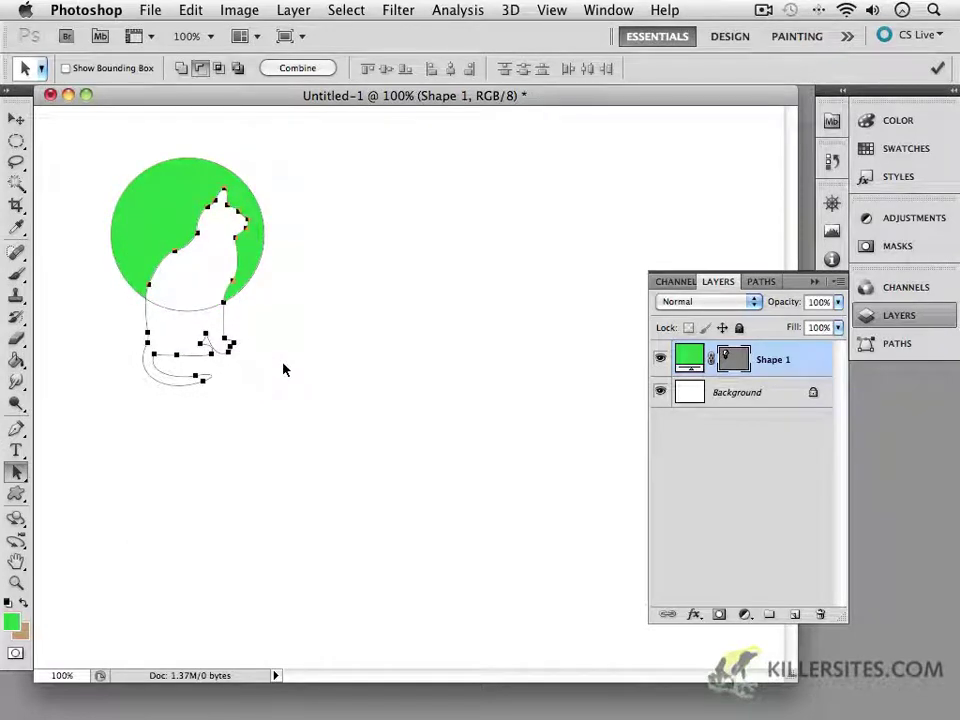
Scale the cat cutout to 83.48%, nudge it right and slightly down, then deselect it
key(super+t)
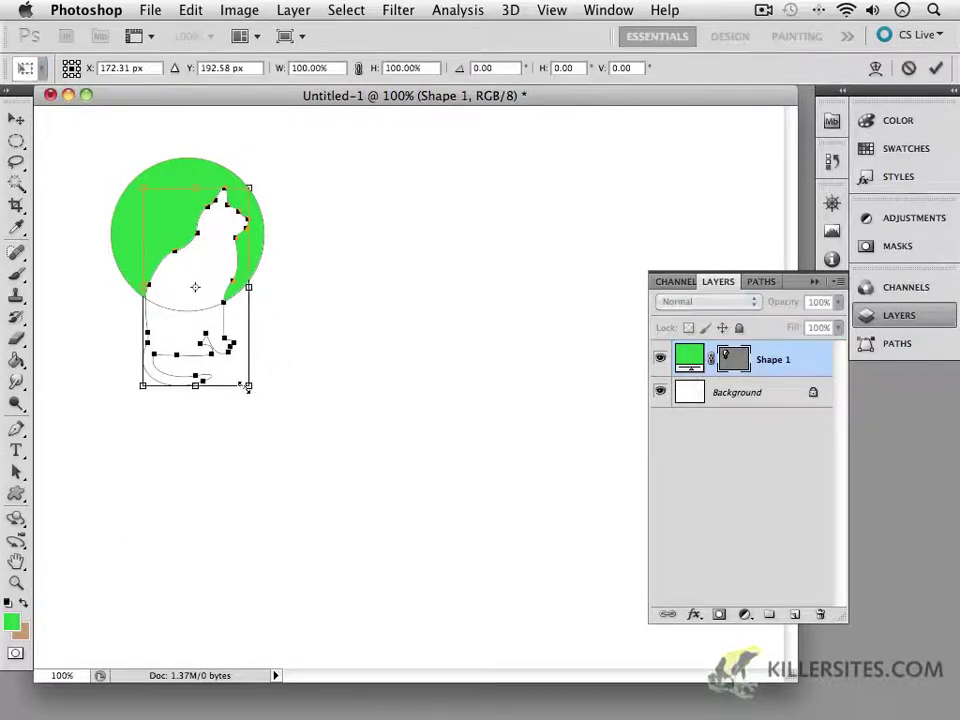
drag(250, 387, 231, 353)
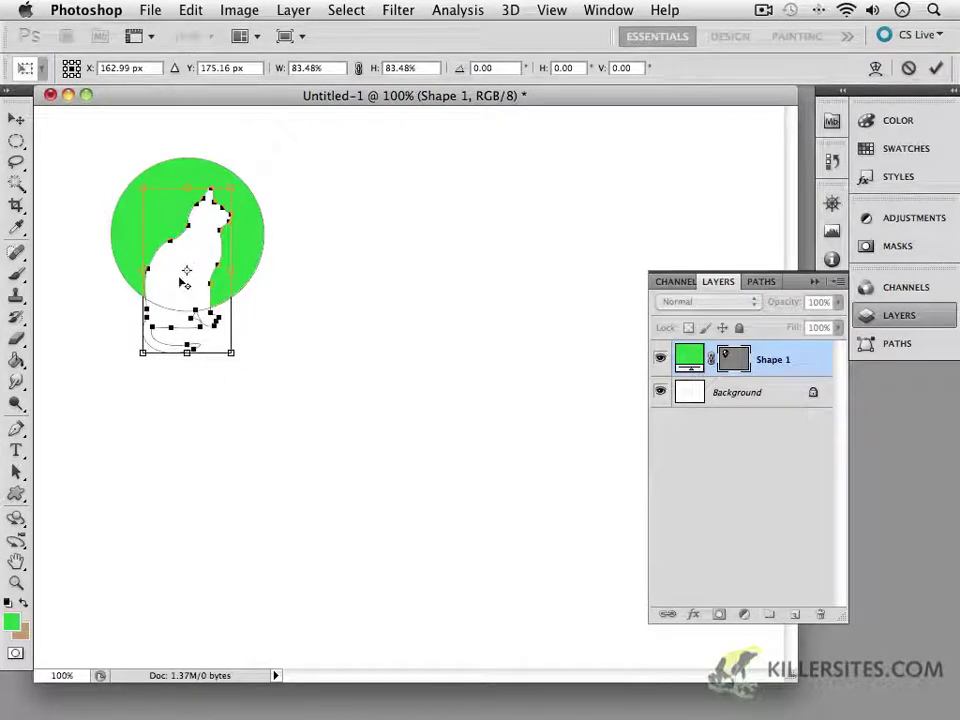
key(Return)
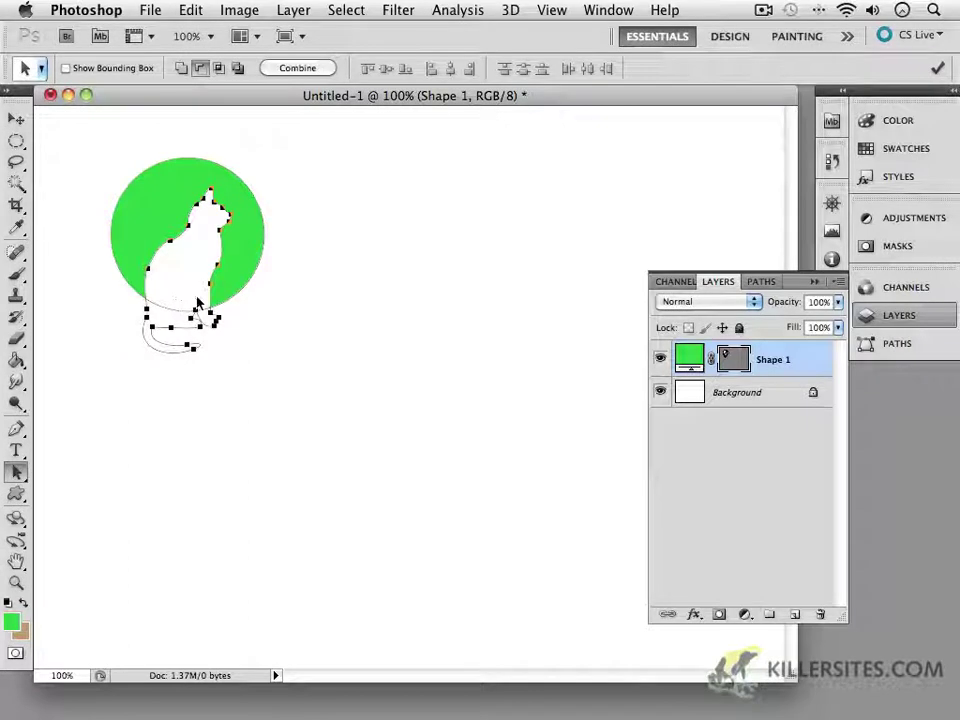
drag(211, 298, 233, 307)
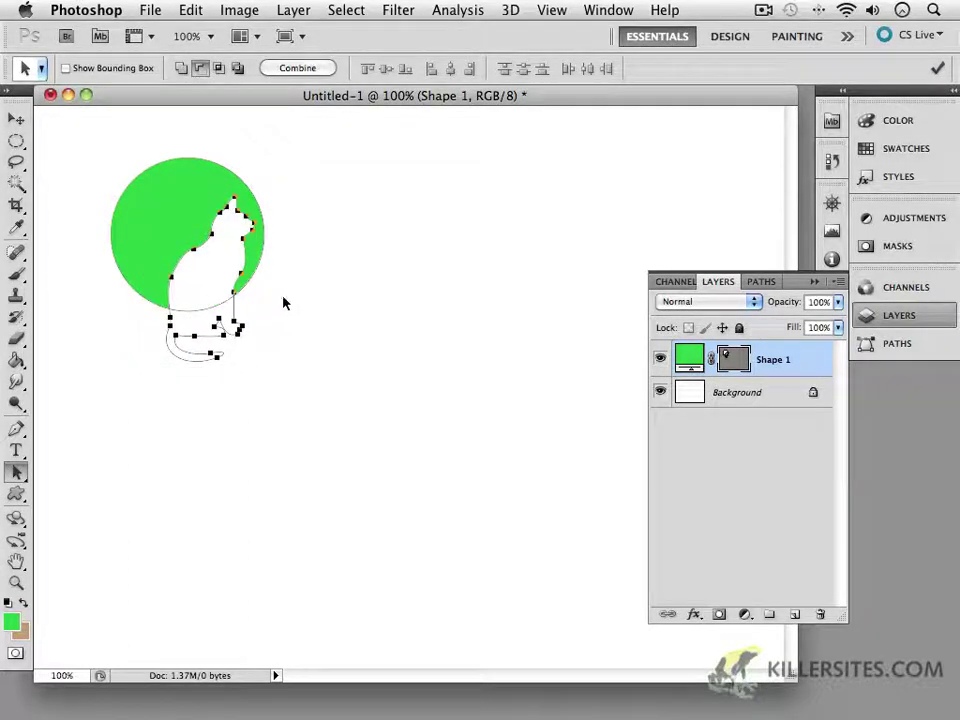
click(381, 230)
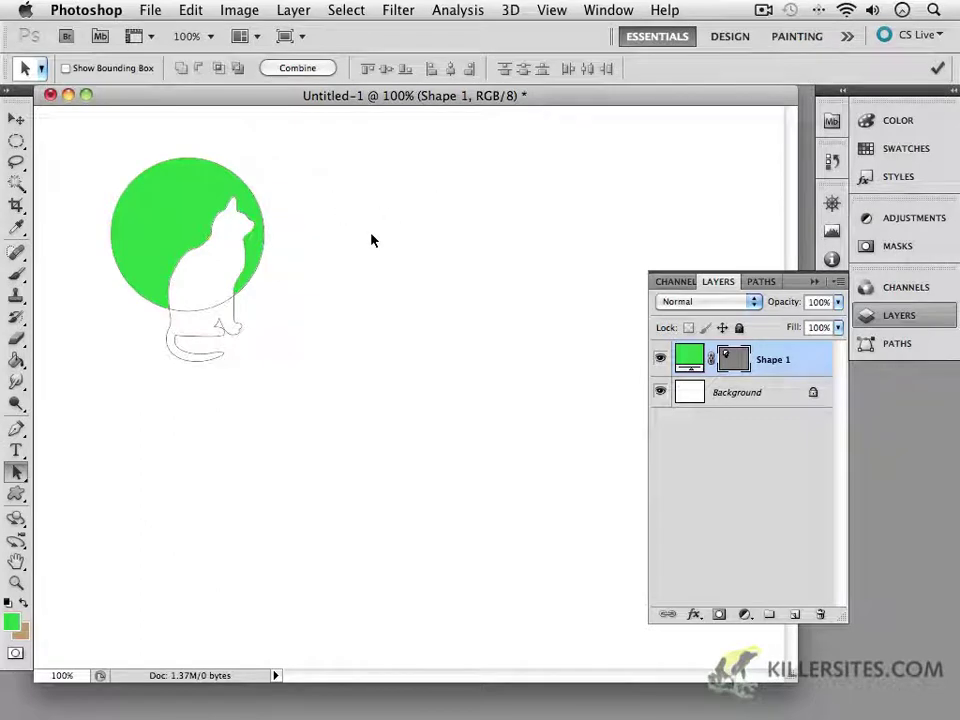
With the Move tool, click empty canvas to hide the Shape 1 path outlines
click(17, 121)
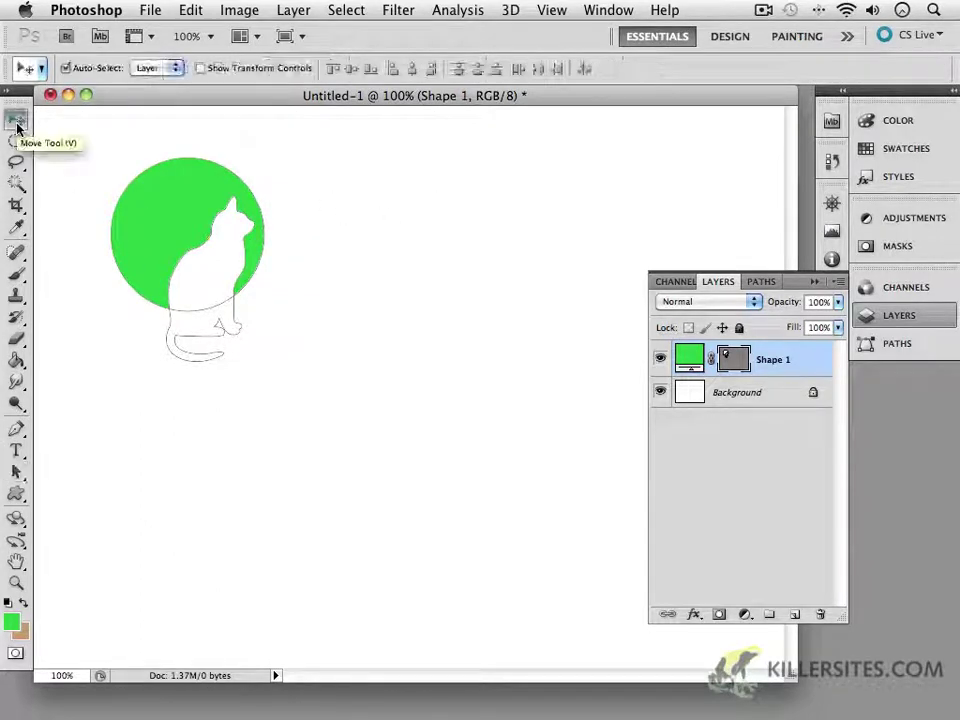
click(96, 144)
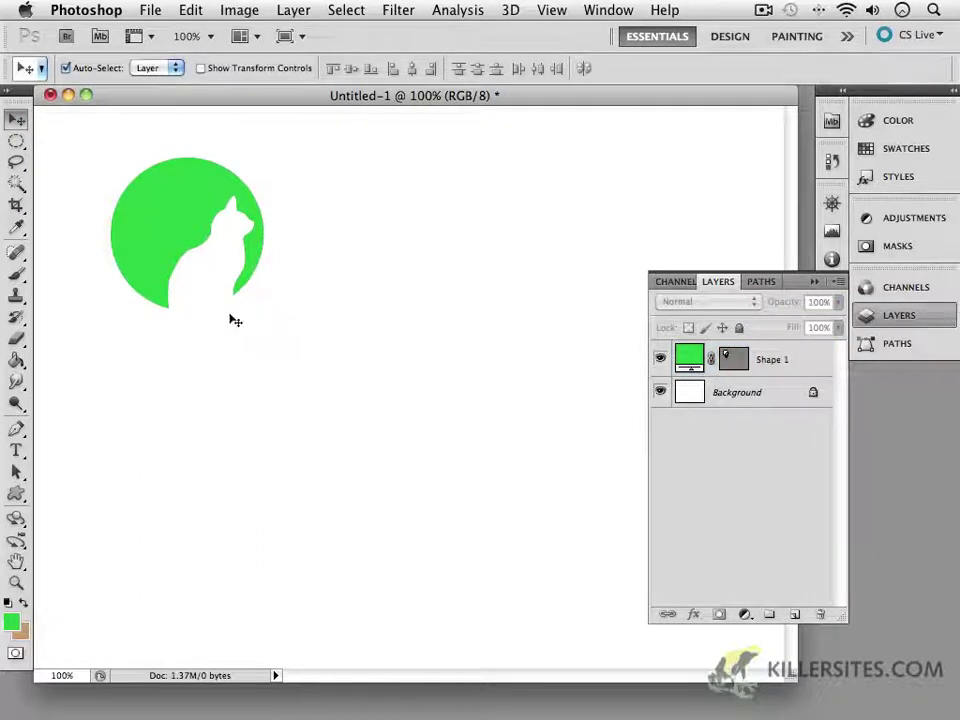